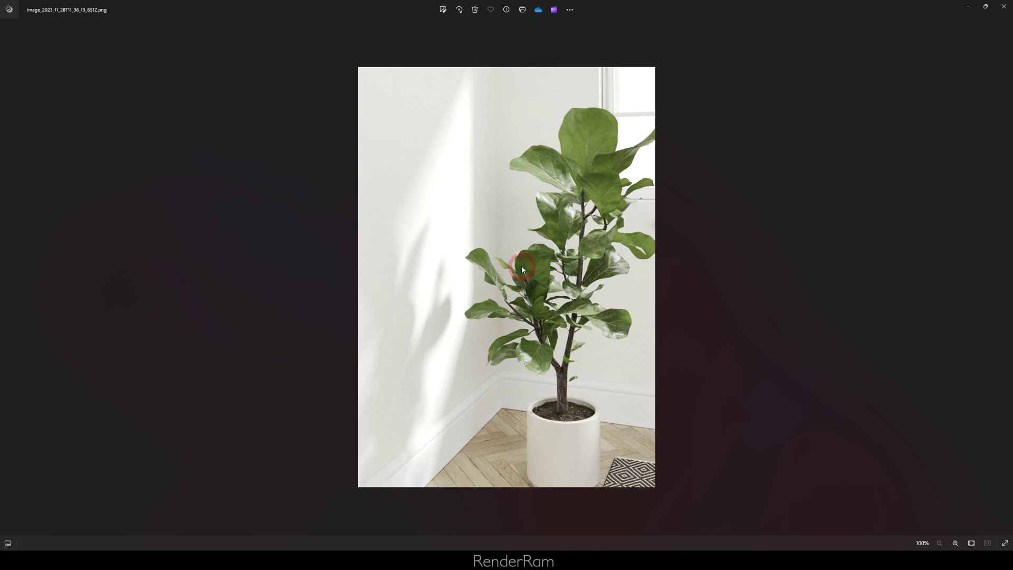
# - Step back and forward through the reference photos of plants pressed against walls
pyautogui.press('Left')
pyautogui.press('Right')
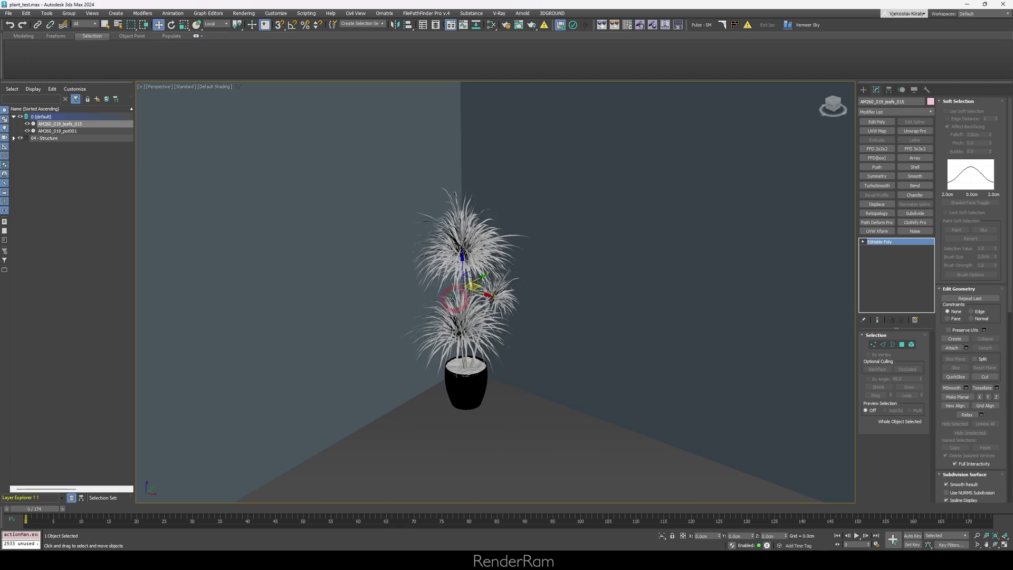
pyautogui.keyDown('alt'); pyautogui.moveTo(475, 296); pyautogui.dragTo(446, 325, button='middle'); pyautogui.keyUp('alt')
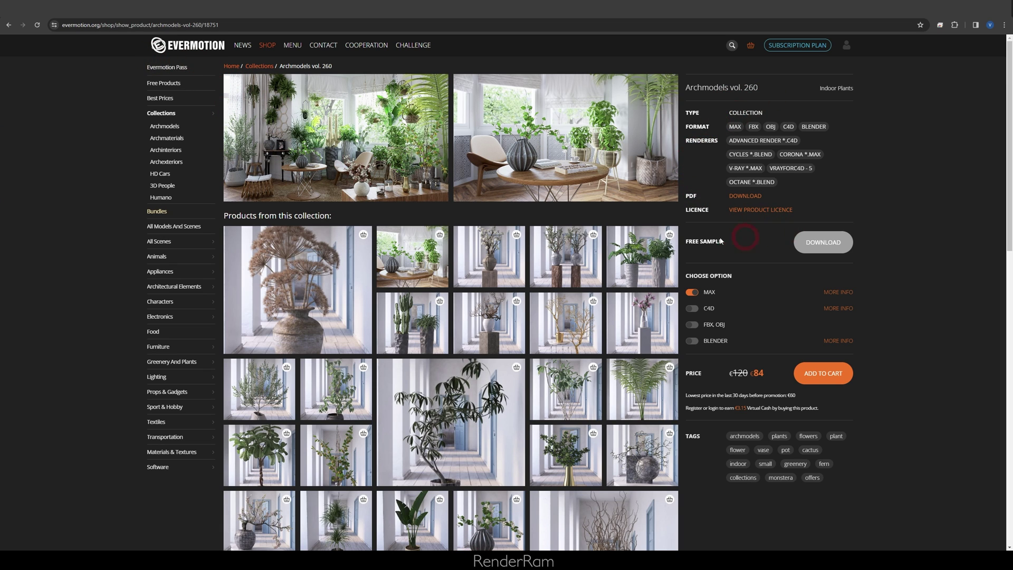
# - Download the Free Sample from the Archmodels vol. 260 indoor plants page
pyautogui.click(814, 246)
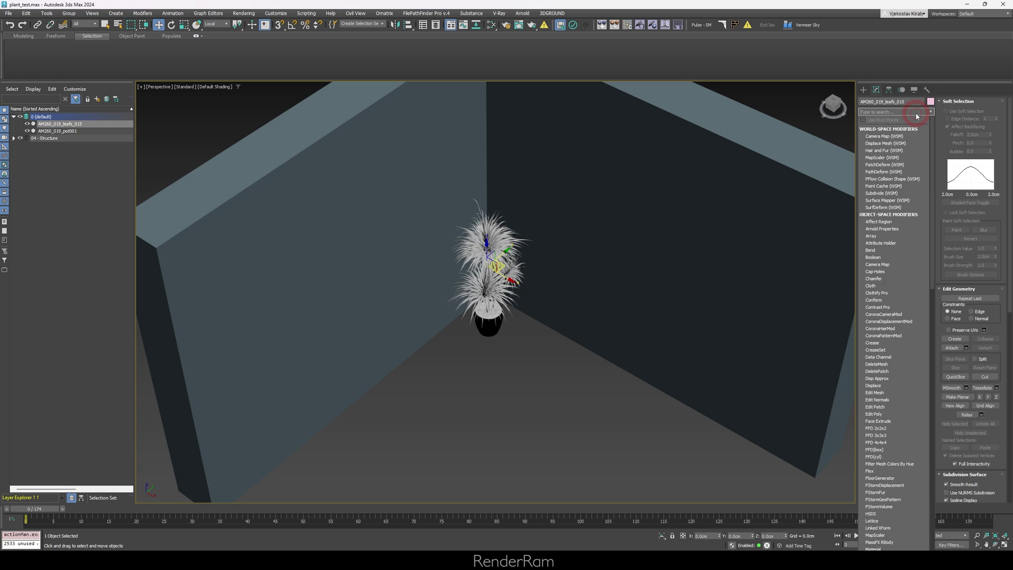
# - Add Vol. Select (vol) to the leaves with Volume set to Mesh Object, using the Wall
pyautogui.write('vol')
pyautogui.press('Return')
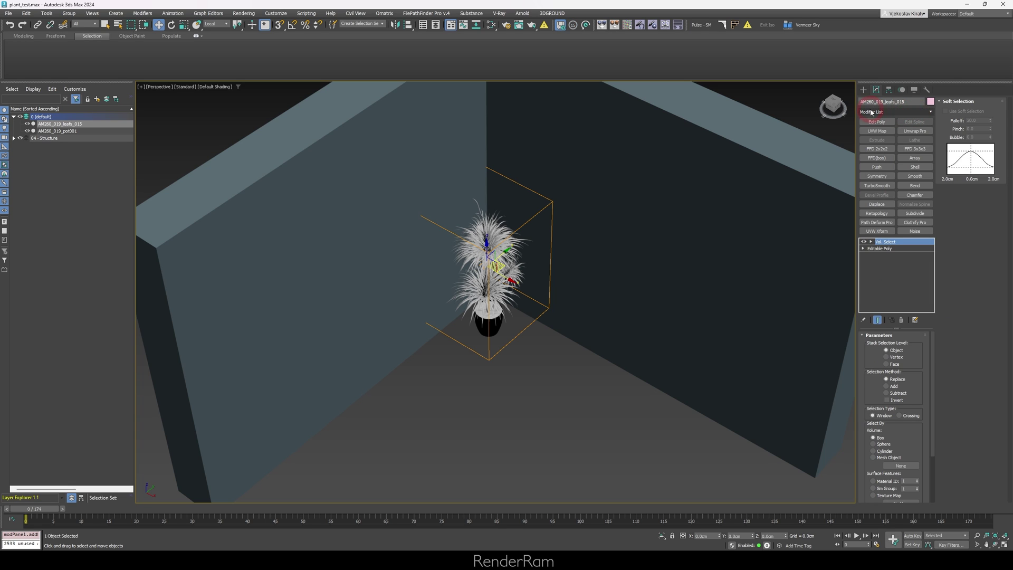
pyautogui.moveTo(872, 387); pyautogui.dragTo(860, 431)
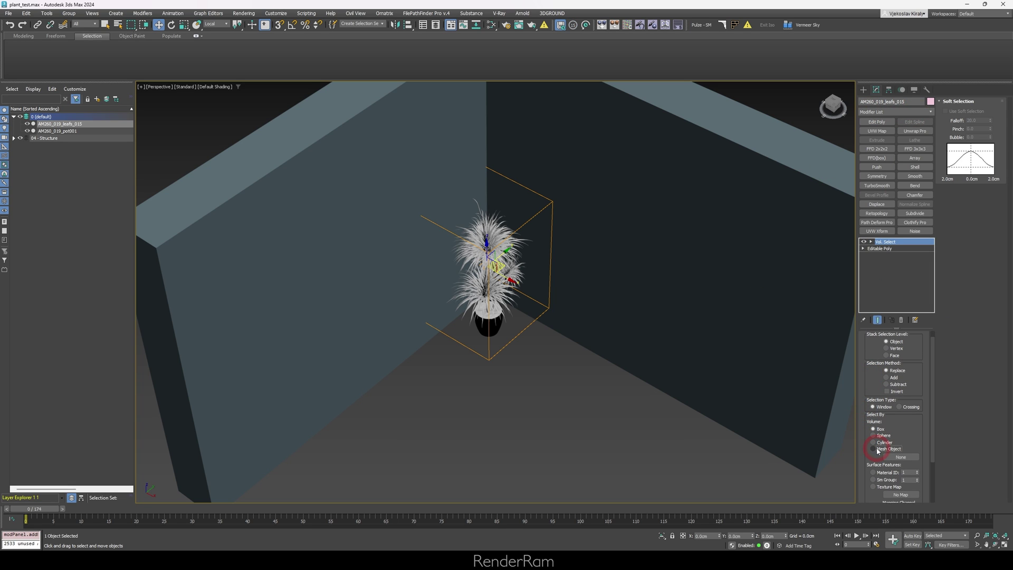
pyautogui.click(873, 449)
pyautogui.click(901, 457)
pyautogui.click(699, 287)
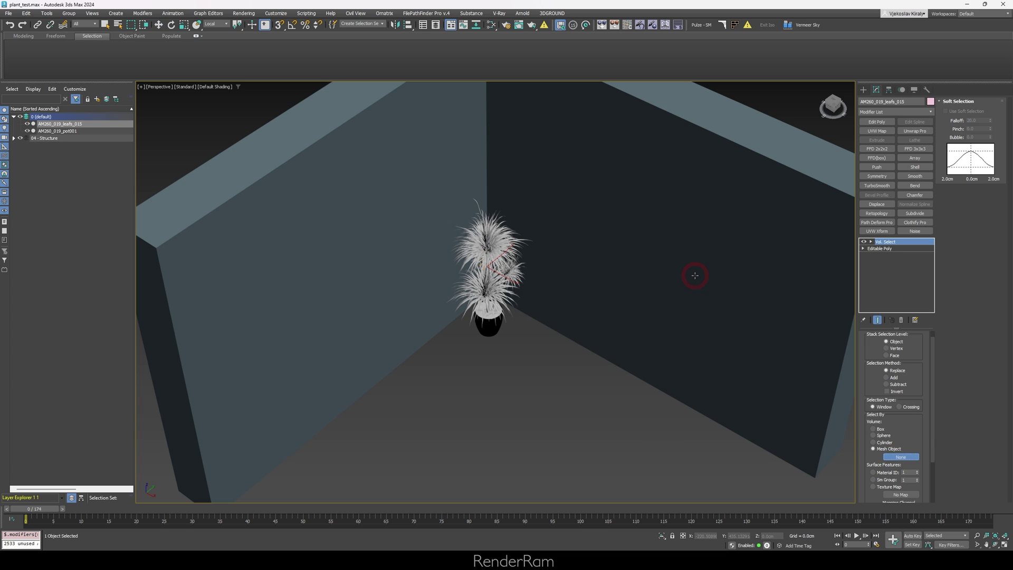
pyautogui.keyDown('alt'); pyautogui.moveTo(576, 276); pyautogui.dragTo(536, 296, button='middle'); pyautogui.keyUp('alt')
pyautogui.press('F3')
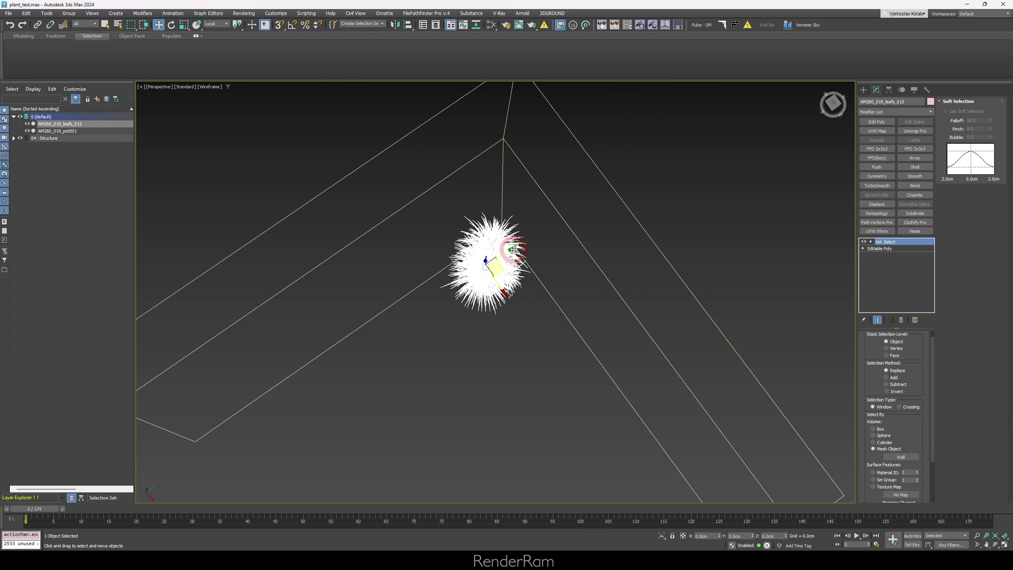
pyautogui.click(890, 457)
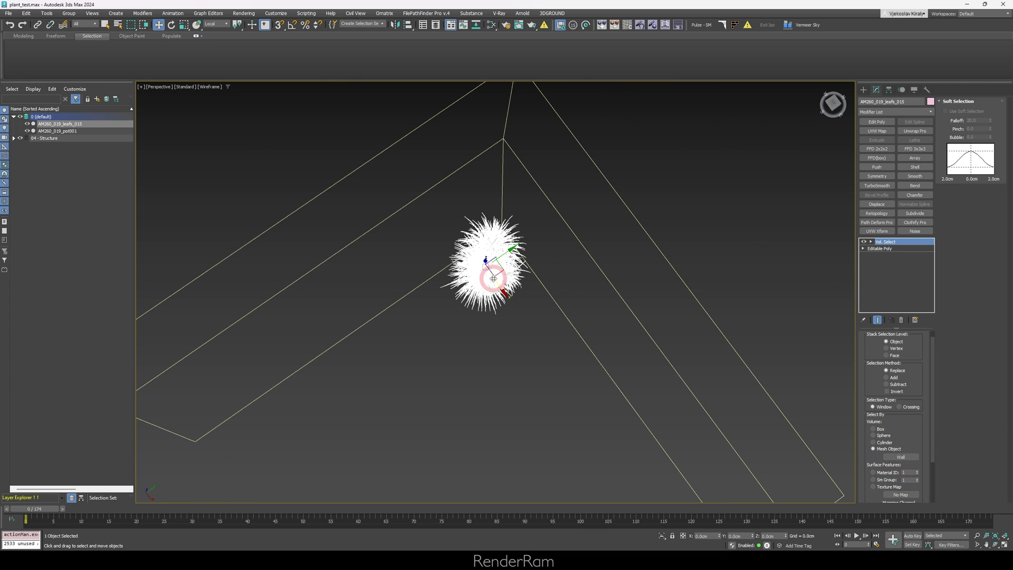
pyautogui.moveTo(493, 274)
pyautogui.keyDown('alt'); pyautogui.mouseDown(button='middle')
pyautogui.moveTo(497, 283)
pyautogui.moveTo(499, 266)
pyautogui.moveTo(538, 287)
pyautogui.moveTo(509, 283)
pyautogui.mouseUp(button='middle'); pyautogui.keyUp('alt')
# - Switch Vol. Select to Vertex level, move the volume over the leaves, and enable soft selection with falloff 163
pyautogui.click(892, 349)
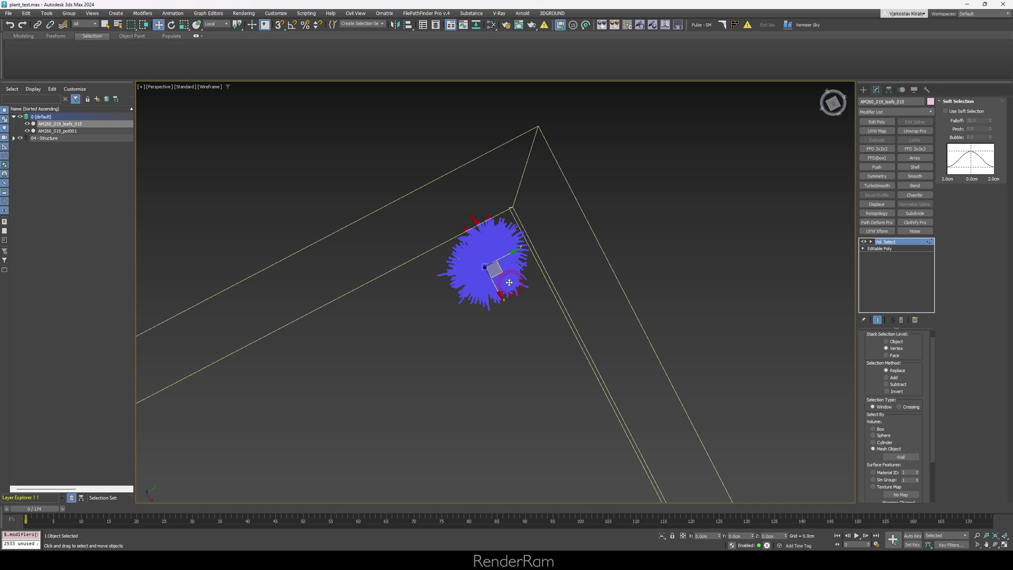
pyautogui.moveTo(500, 274); pyautogui.dragTo(509, 227)
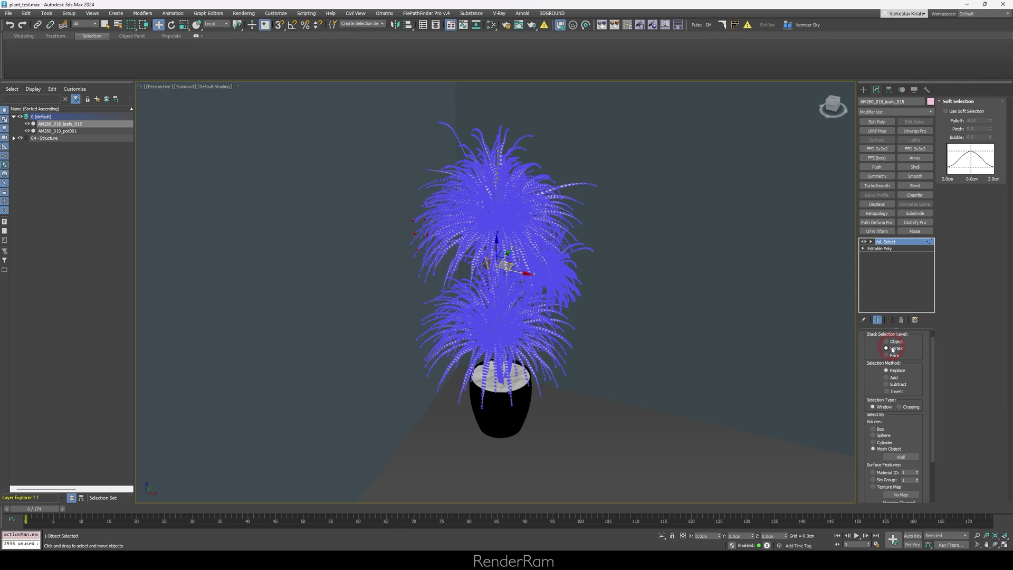
pyautogui.click(946, 111)
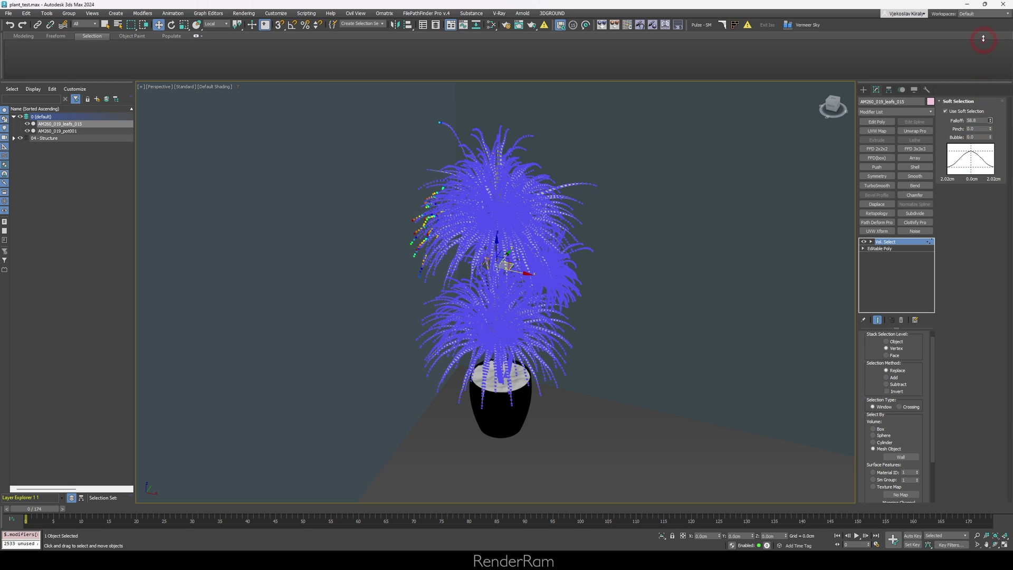
pyautogui.moveTo(967, 492); pyautogui.dragTo(952, 386)
# - Shift the selection volume up and left and widen the soft selection falloff to about 246
pyautogui.keyDown('alt'); pyautogui.moveTo(576, 274); pyautogui.dragTo(495, 269, button='middle'); pyautogui.keyUp('alt')
pyautogui.moveTo(495, 268)
pyautogui.mouseDown()
pyautogui.moveTo(515, 233)
pyautogui.moveTo(484, 227)
pyautogui.moveTo(446, 264)
pyautogui.moveTo(483, 280)
pyautogui.moveTo(530, 232)
pyautogui.moveTo(501, 288)
pyautogui.moveTo(512, 271)
pyautogui.moveTo(500, 269)
pyautogui.mouseUp()
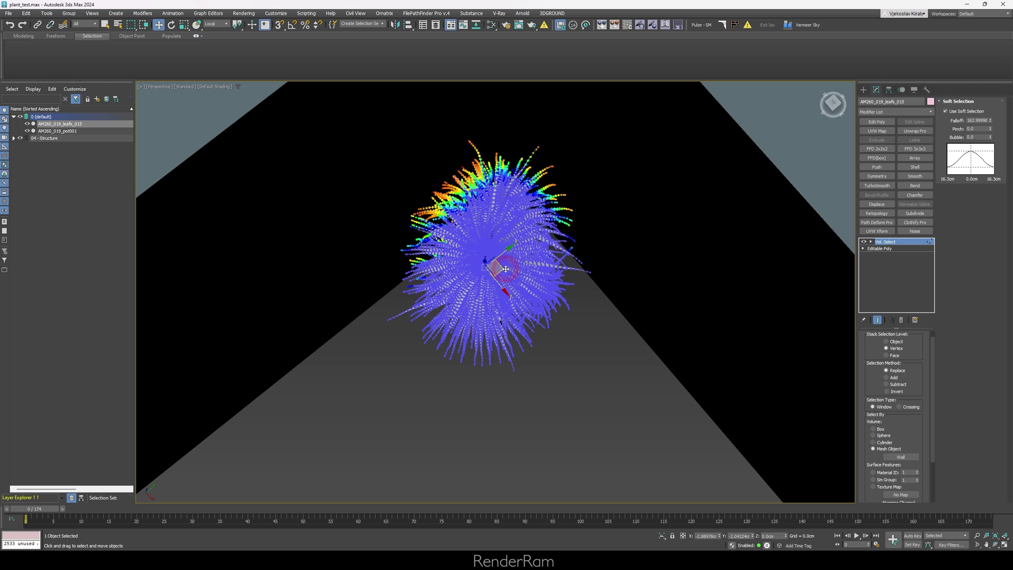
pyautogui.moveTo(991, 123); pyautogui.dragTo(991, 98)
pyautogui.scroll(-5, 524, 247)
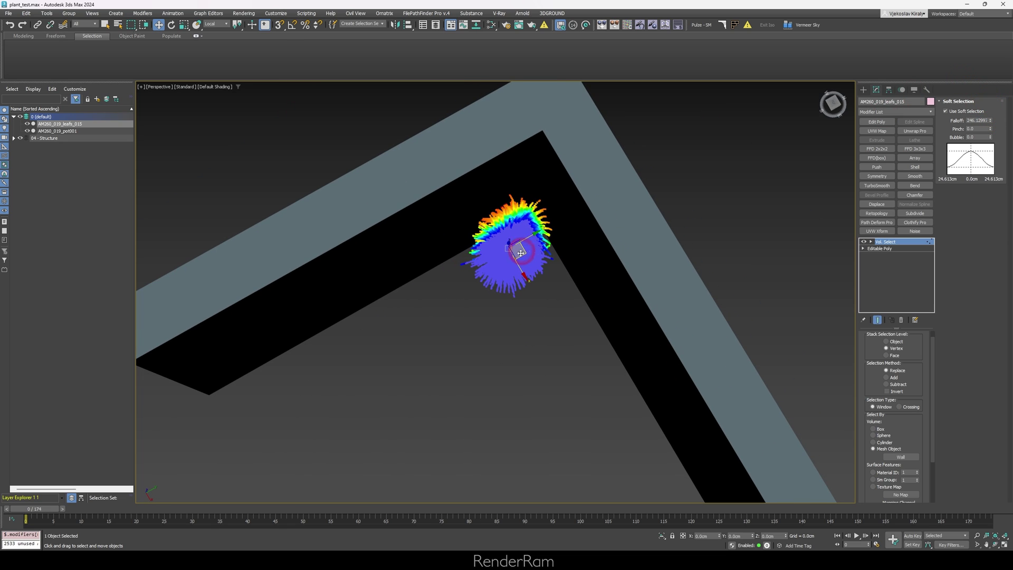
pyautogui.moveTo(521, 254)
pyautogui.keyDown('alt'); pyautogui.mouseDown(button='middle')
pyautogui.moveTo(516, 229)
pyautogui.moveTo(488, 246)
pyautogui.mouseUp(button='middle'); pyautogui.keyUp('alt')
# - Add a Conform modifier to the leaves and pick the Wall as its target
pyautogui.press('F3')
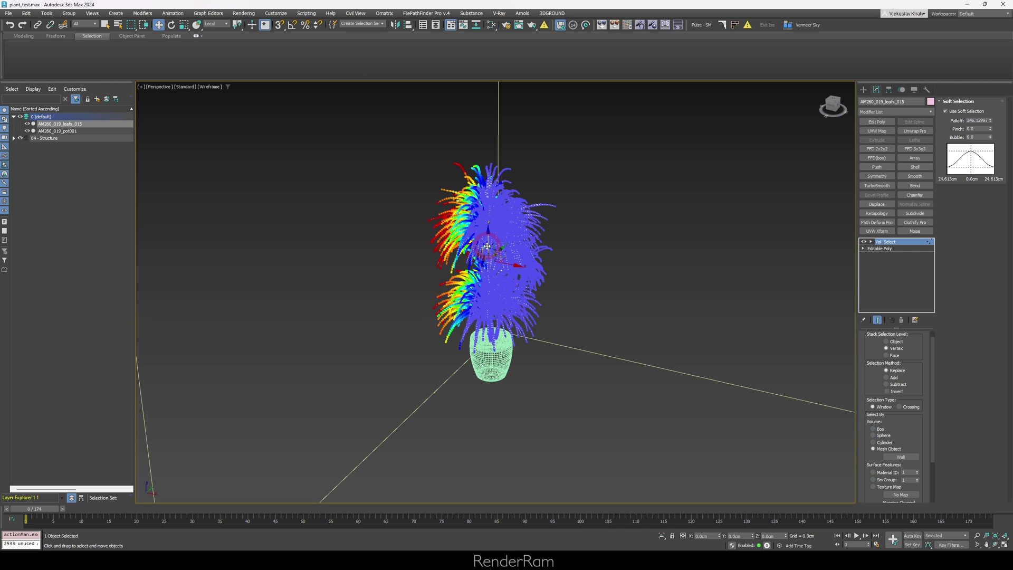
pyautogui.click(899, 113)
pyautogui.click(866, 473)
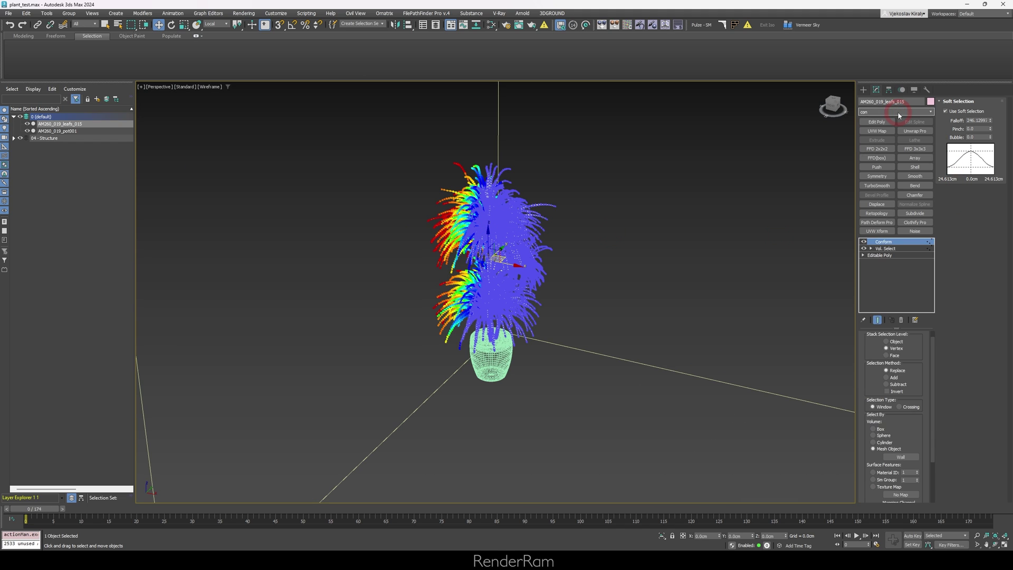
pyautogui.click(884, 374)
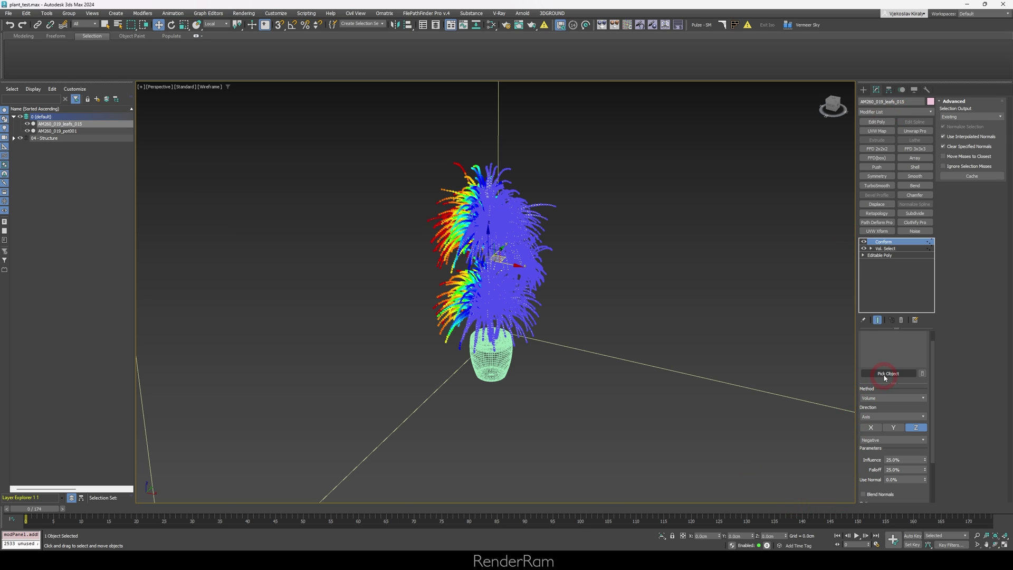
pyautogui.moveTo(858, 361); pyautogui.dragTo(858, 411)
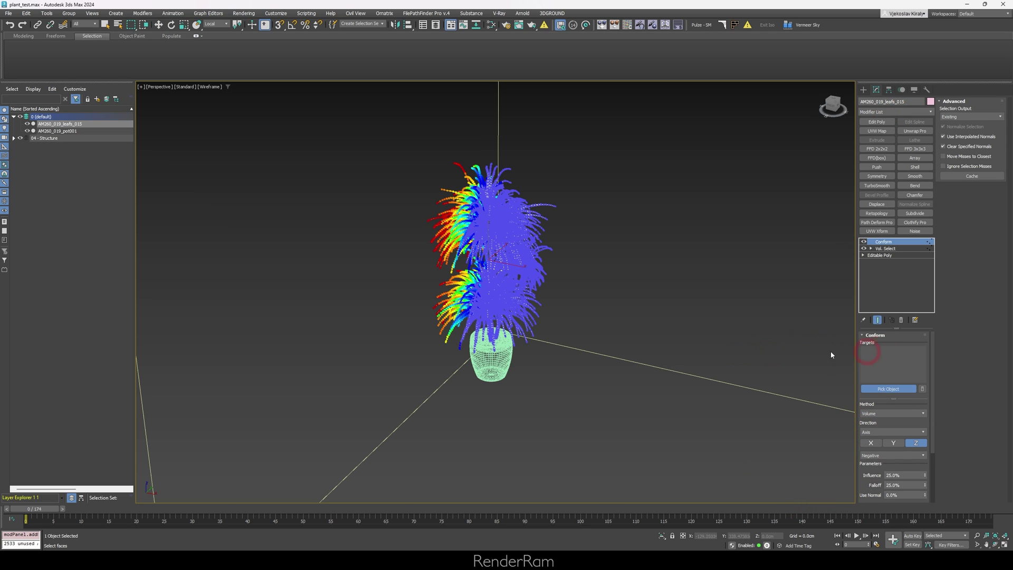
pyautogui.click(601, 362)
pyautogui.press('F3')
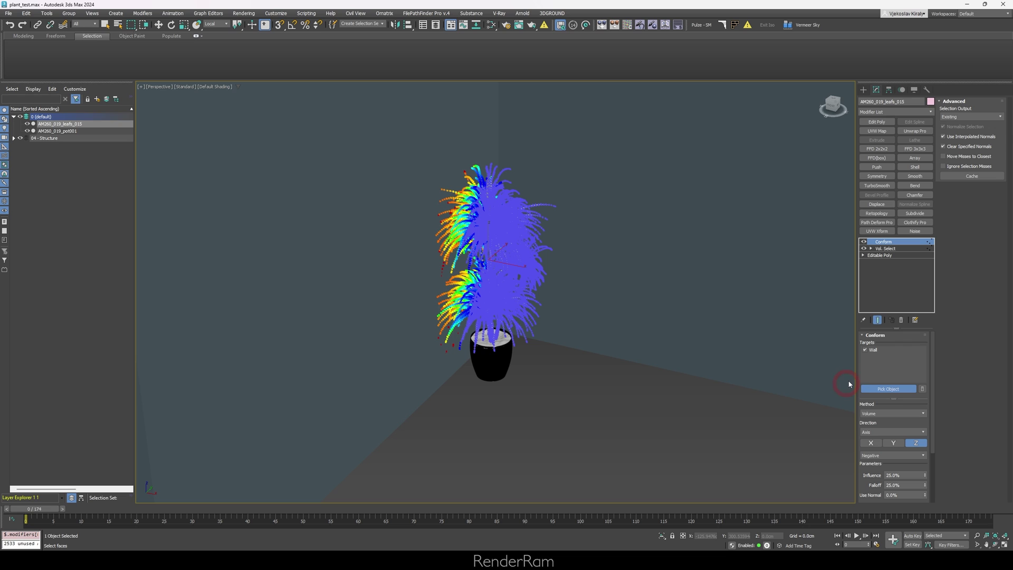
# - Review the available Conform methods in wireframe view
pyautogui.click(867, 421)
pyautogui.press('F3')
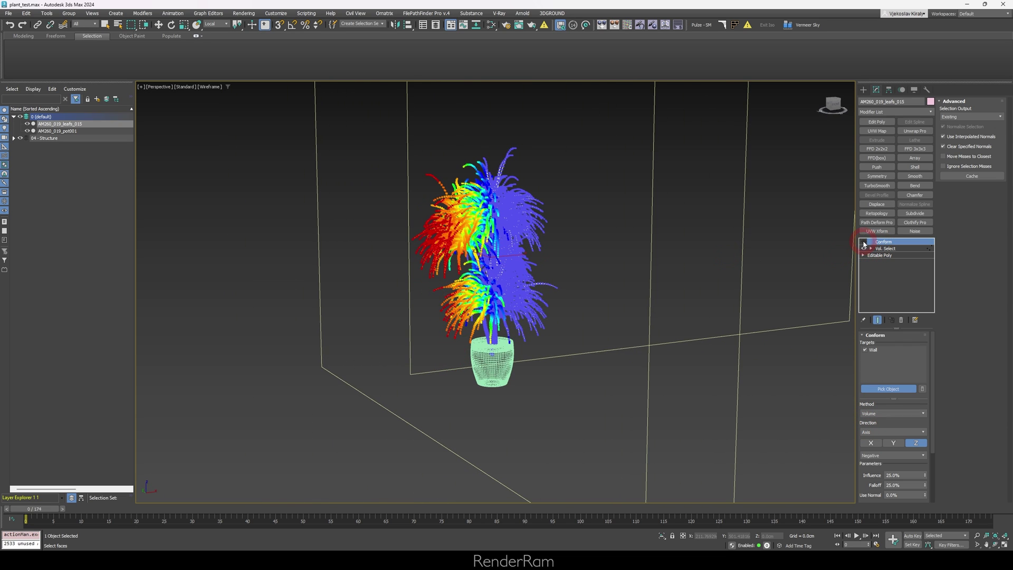
pyautogui.keyDown('alt'); pyautogui.moveTo(468, 303); pyautogui.dragTo(412, 305, button='middle'); pyautogui.keyUp('alt')
pyautogui.click(881, 415)
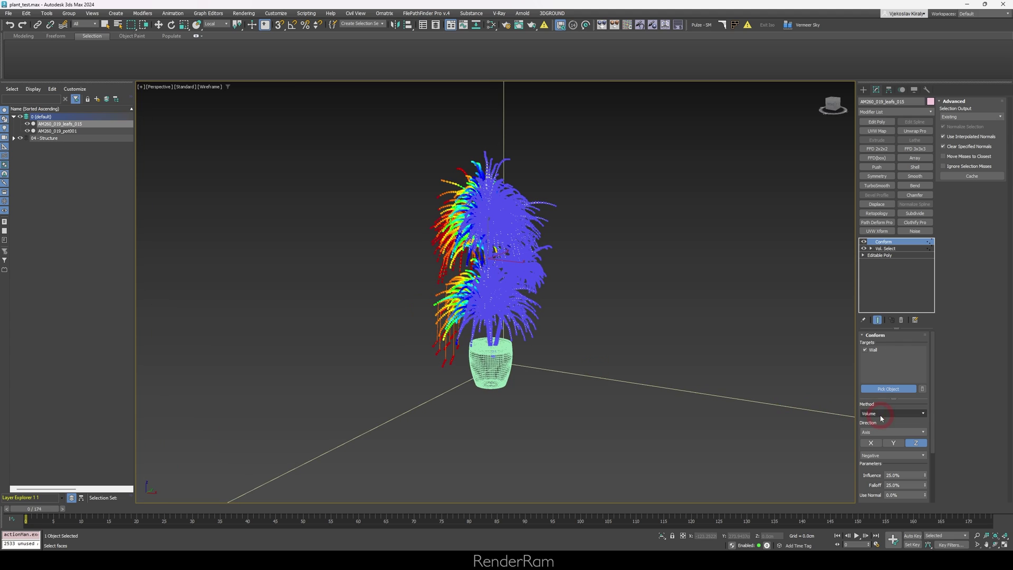
pyautogui.click(863, 405)
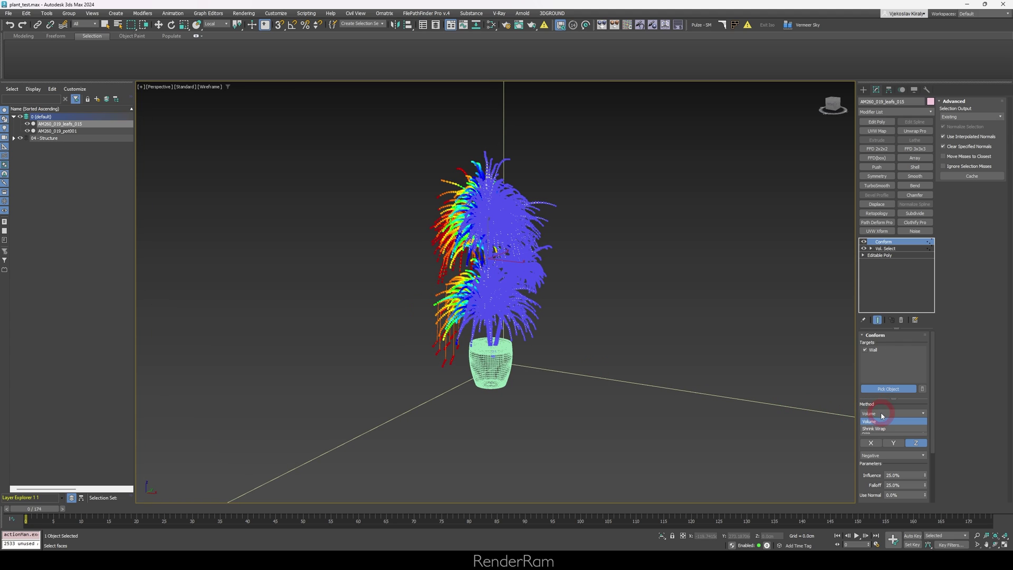
# - Set Conform Method to Shrink Wrap and Direction to Closest Point
pyautogui.click(881, 414)
pyautogui.click(880, 429)
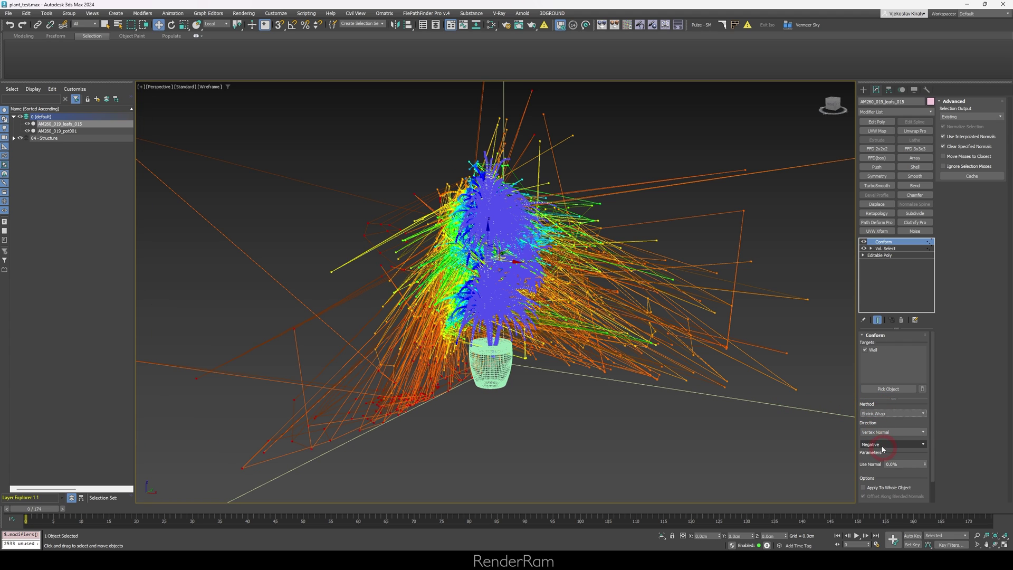
pyautogui.click(878, 450)
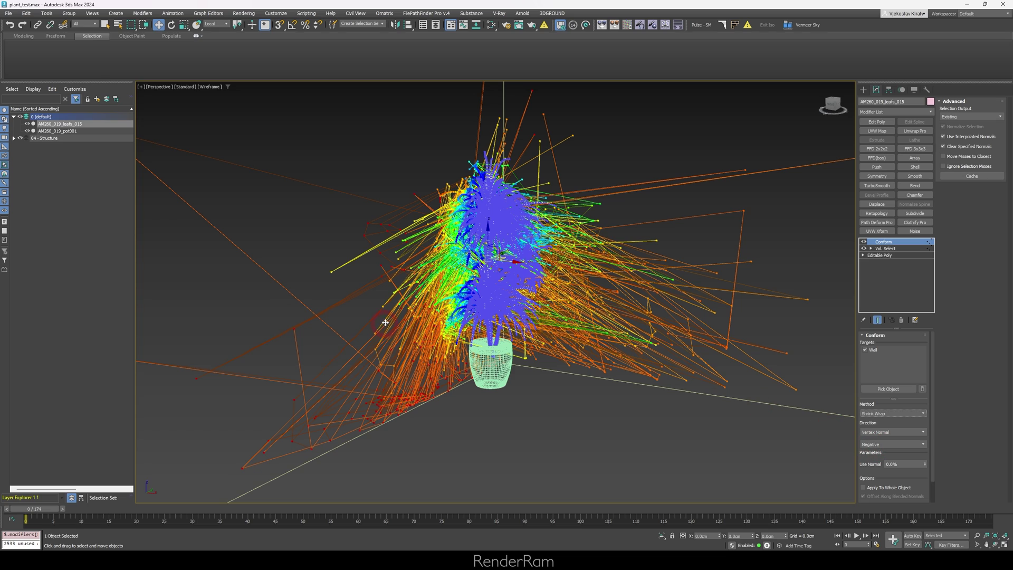
pyautogui.click(874, 433)
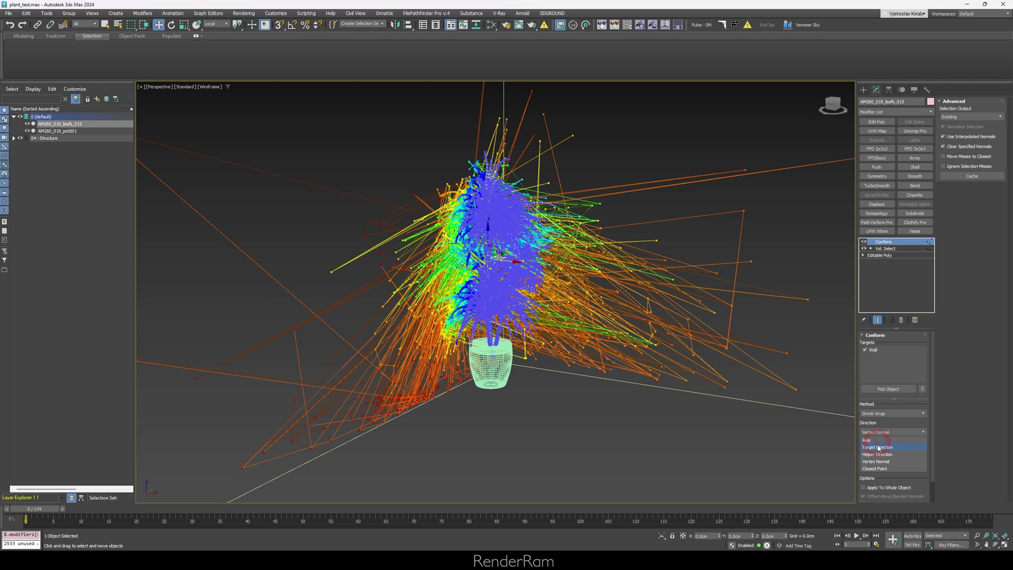
pyautogui.click(876, 469)
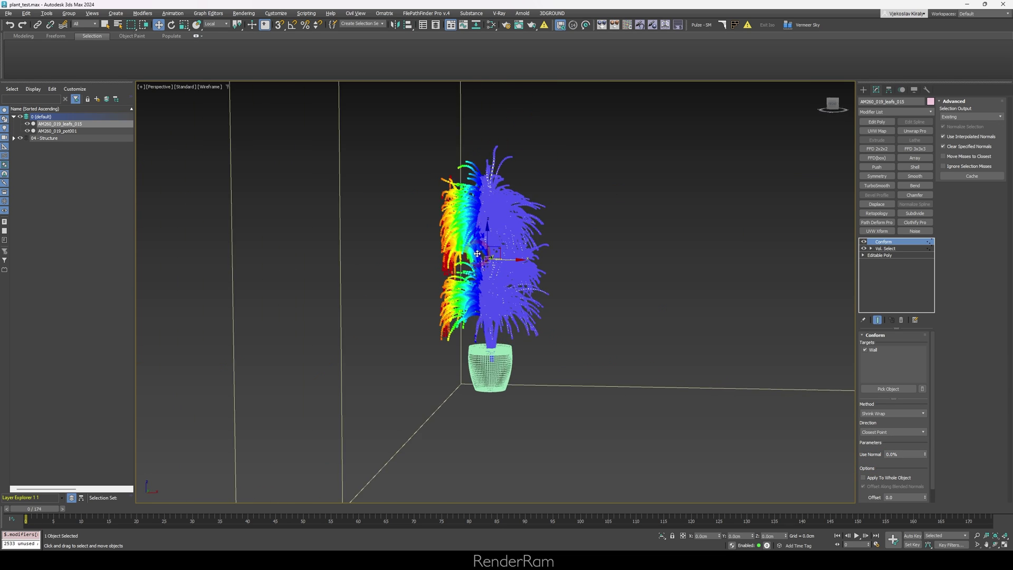
# - Slide the plant back and forth along X to watch the leaves re-wrap onto the wall
pyautogui.keyDown('alt'); pyautogui.moveTo(490, 252); pyautogui.dragTo(491, 248, button='middle'); pyautogui.keyUp('alt')
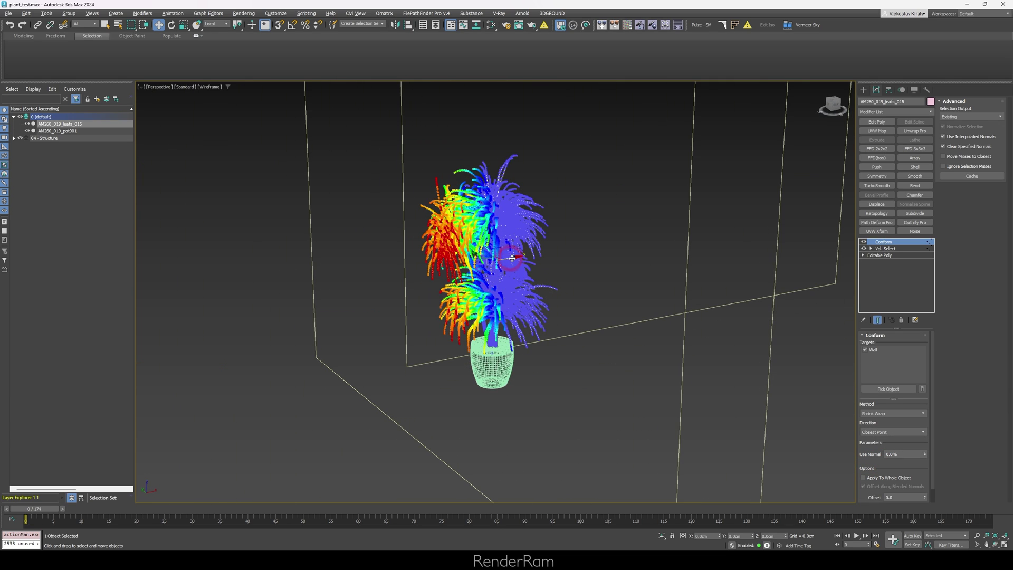
pyautogui.moveTo(511, 259)
pyautogui.mouseDown()
pyautogui.moveTo(541, 258)
pyautogui.moveTo(507, 264)
pyautogui.mouseUp()
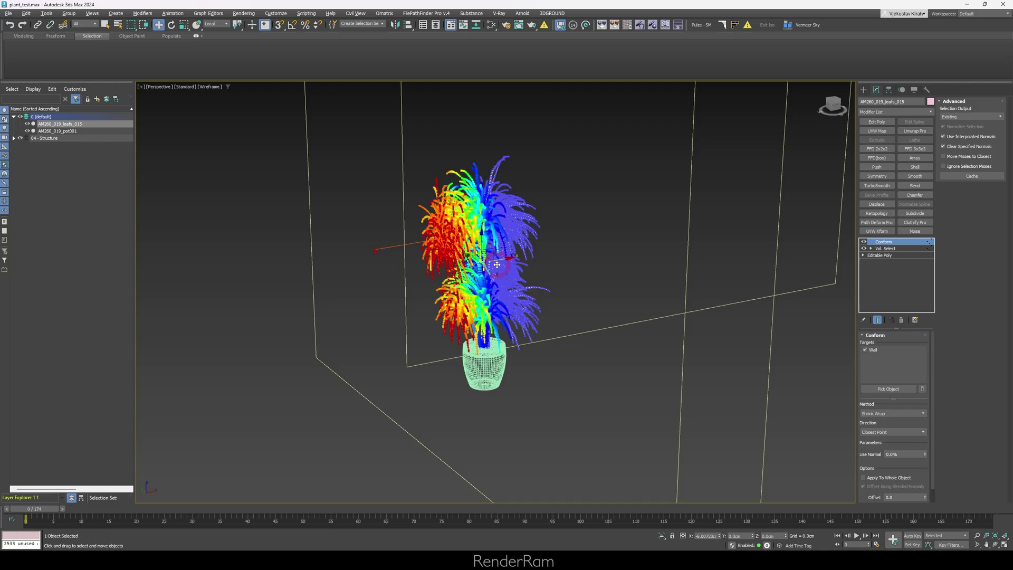
pyautogui.keyDown('alt'); pyautogui.moveTo(507, 264); pyautogui.dragTo(469, 266, button='middle'); pyautogui.keyUp('alt')
pyautogui.scroll(4, 469, 266)
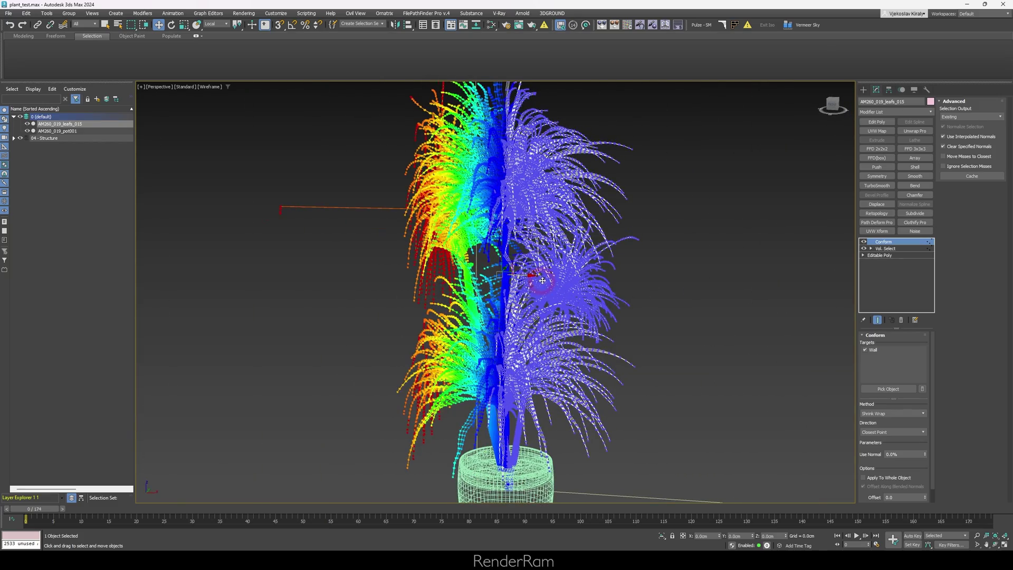
pyautogui.moveTo(526, 275); pyautogui.dragTo(480, 271)
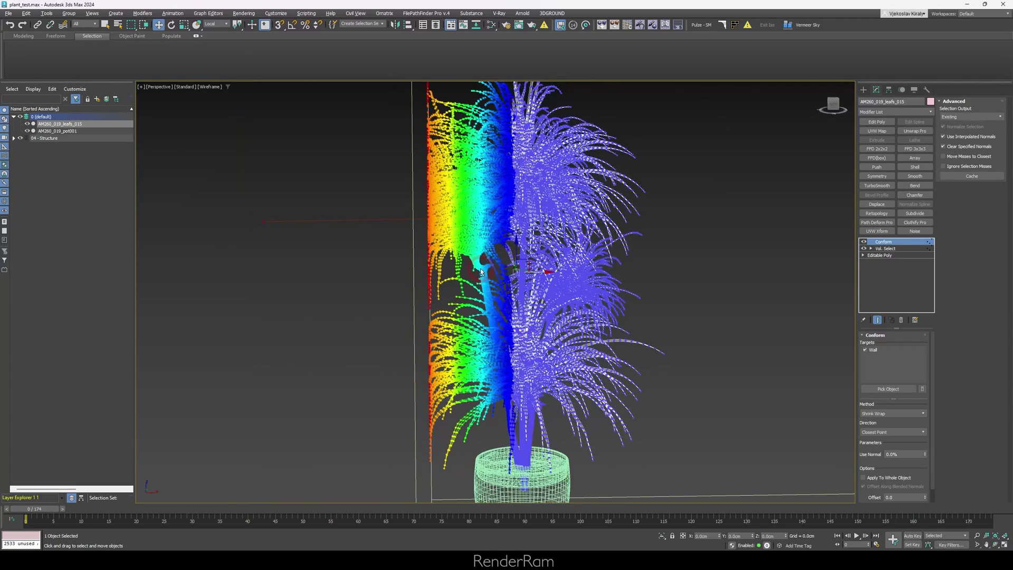
# - Turn Vol. Select soft selection off and back on to compare the flattened leaves
pyautogui.click(905, 250)
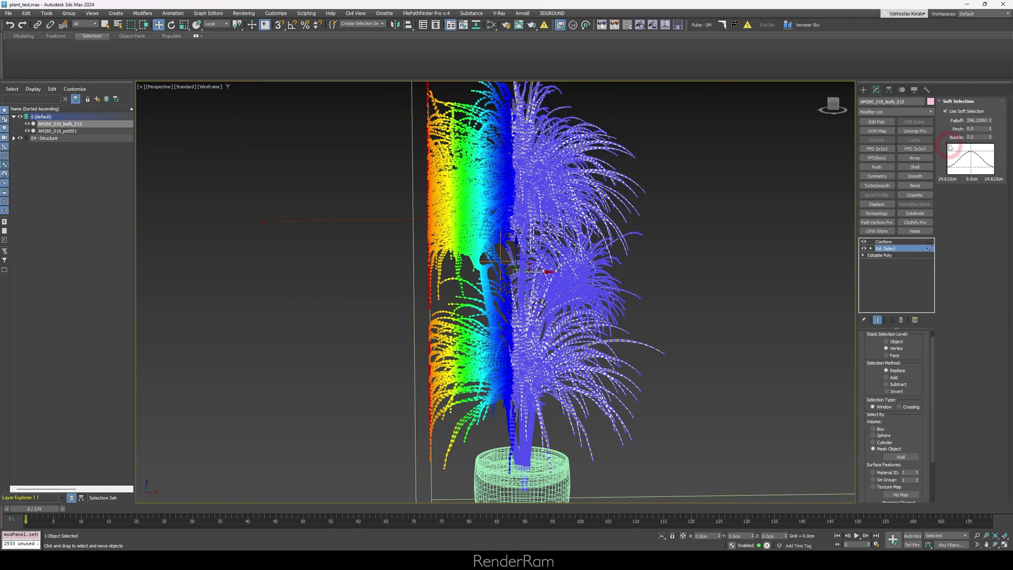
pyautogui.click(953, 115)
pyautogui.scroll(-2, 527, 271)
pyautogui.keyDown('alt'); pyautogui.moveTo(546, 270); pyautogui.dragTo(621, 285, button='middle'); pyautogui.keyUp('alt')
pyautogui.click(943, 113)
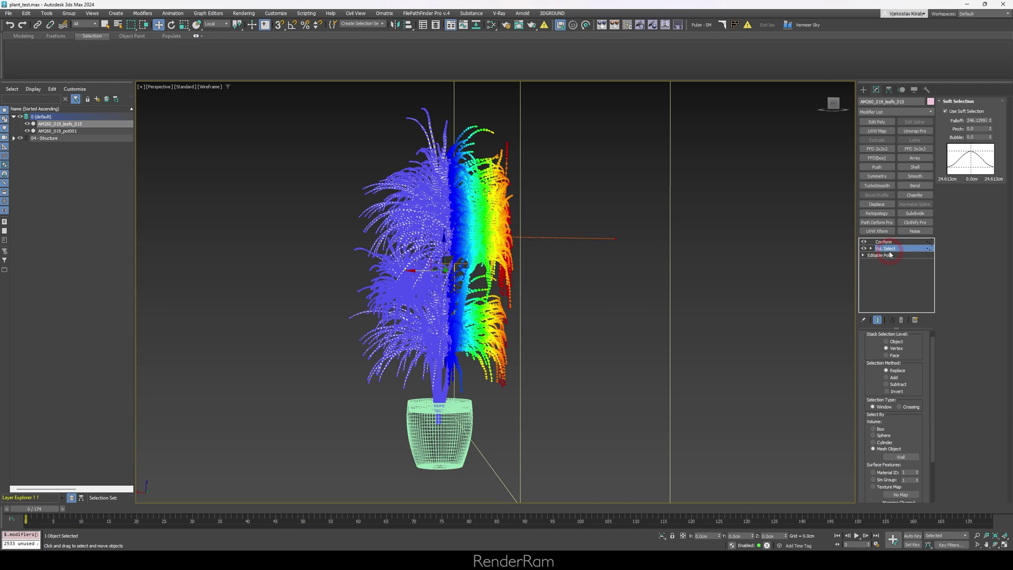
# - Add a Melt modifier to the leaves from the Modifier List
pyautogui.click(902, 112)
pyautogui.write('melt')
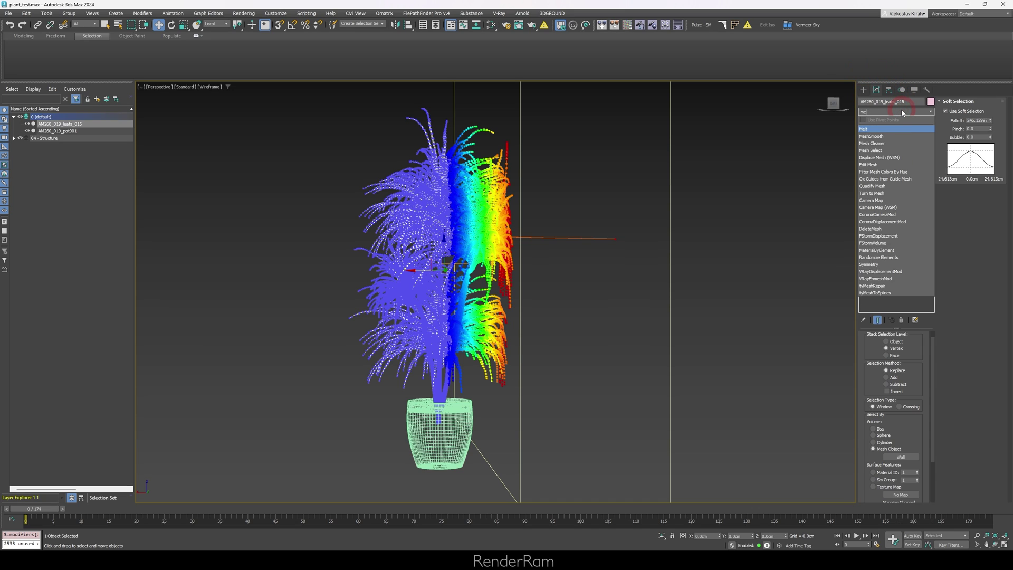
pyautogui.press('Return')
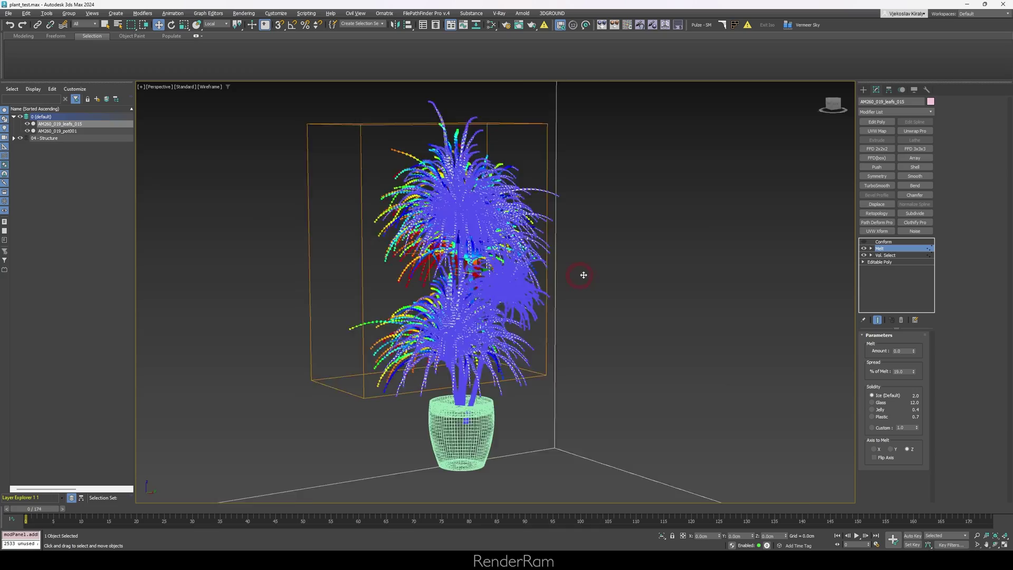
# - Try out different Melt Amount values, ending around 30
pyautogui.keyDown('alt'); pyautogui.moveTo(583, 275); pyautogui.dragTo(895, 313, button='middle'); pyautogui.keyUp('alt')
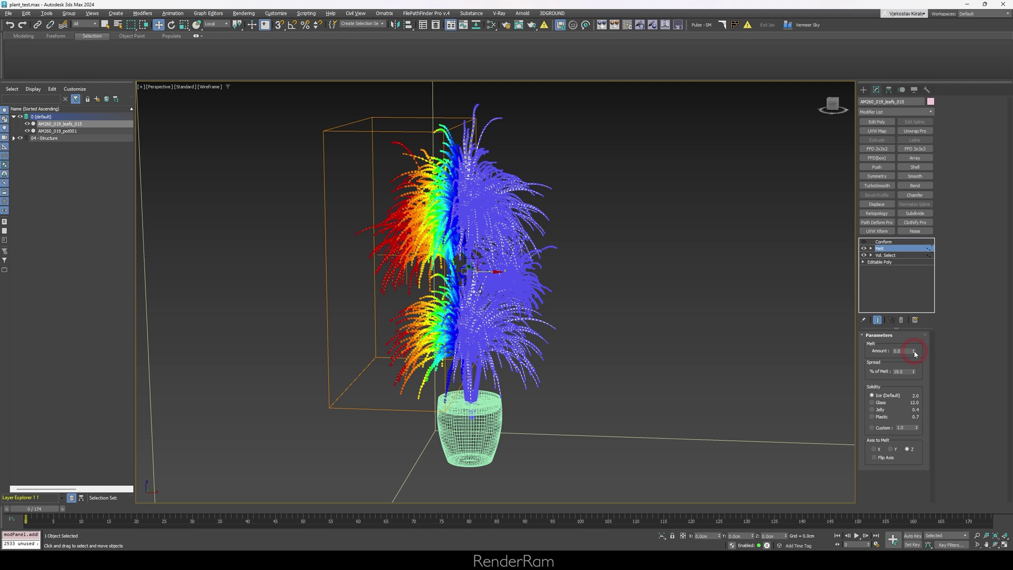
pyautogui.moveTo(914, 352)
pyautogui.mouseDown()
pyautogui.moveTo(920, 269)
pyautogui.moveTo(912, 360)
pyautogui.mouseUp()
pyautogui.click(906, 349)
pyautogui.moveTo(913, 350); pyautogui.dragTo(670, 346)
pyautogui.keyDown('alt'); pyautogui.moveTo(669, 346); pyautogui.dragTo(542, 326, button='middle'); pyautogui.keyUp('alt')
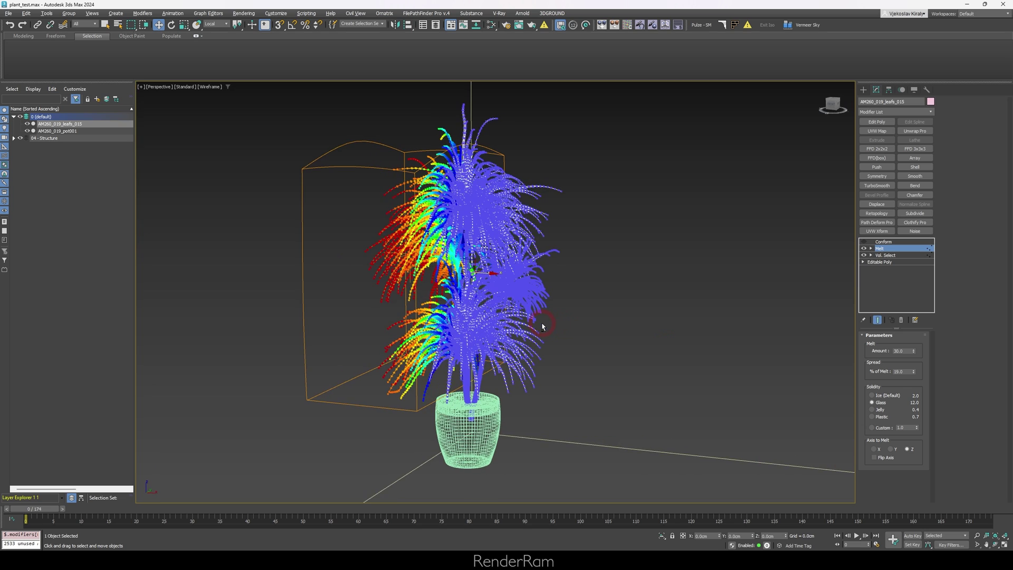
# - Switch Melt solidity to Glass and settle the Amount at about 42
pyautogui.click(880, 403)
pyautogui.click(896, 351)
pyautogui.moveTo(914, 356)
pyautogui.mouseDown()
pyautogui.moveTo(908, 402)
pyautogui.moveTo(903, 340)
pyautogui.mouseUp()
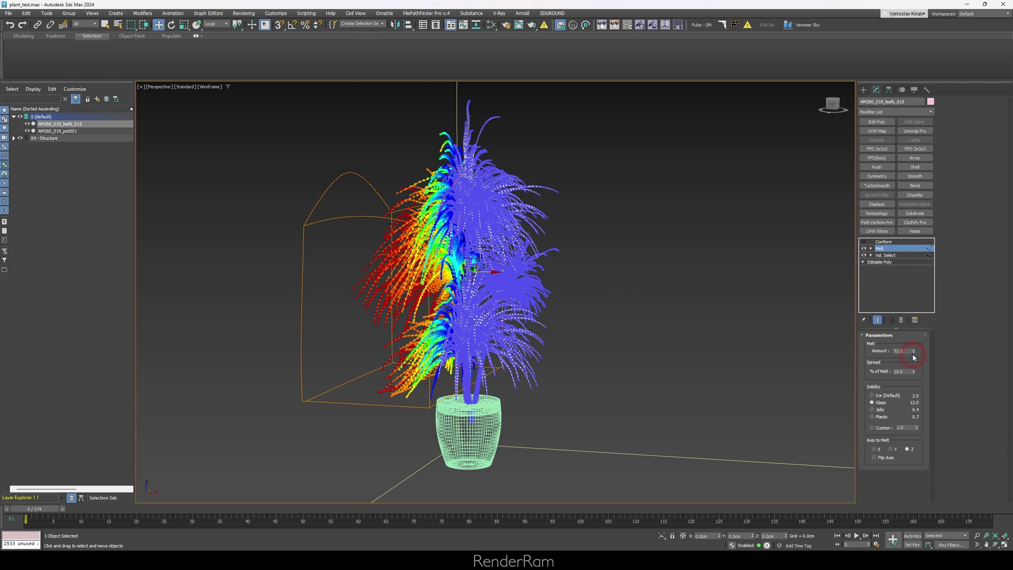
pyautogui.moveTo(914, 357)
pyautogui.mouseDown()
pyautogui.moveTo(910, 398)
pyautogui.moveTo(911, 359)
pyautogui.mouseUp()
# - Select Conform, toggle it off and on, and orbit in wireframe to check leaves against the wall
pyautogui.click(874, 243)
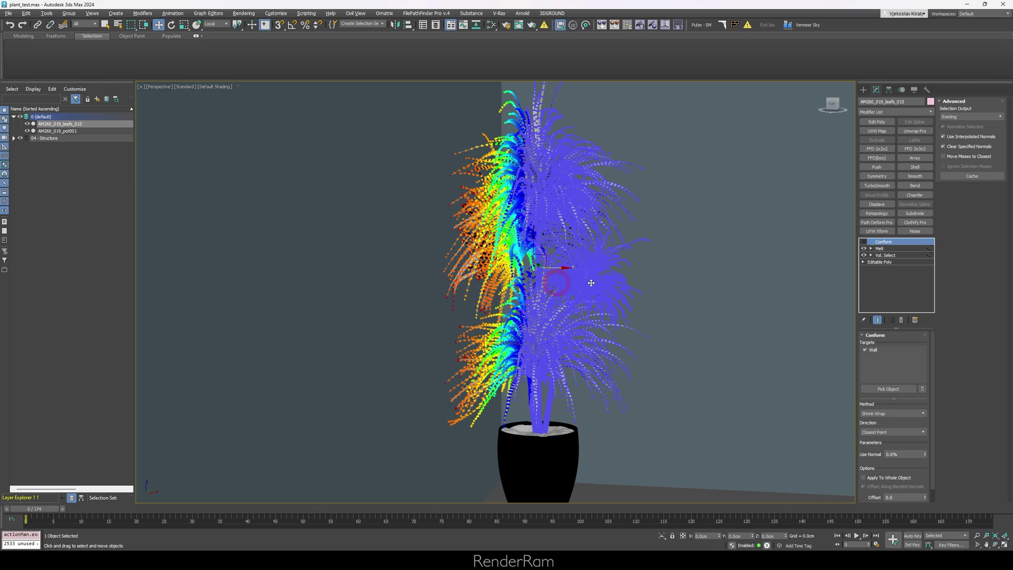
pyautogui.click(864, 242)
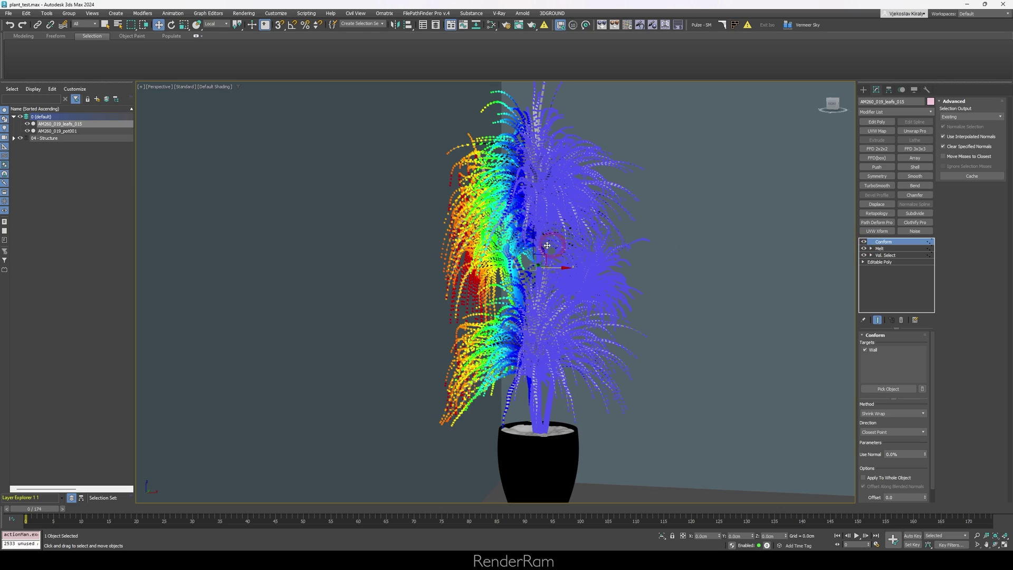
pyautogui.press('F3')
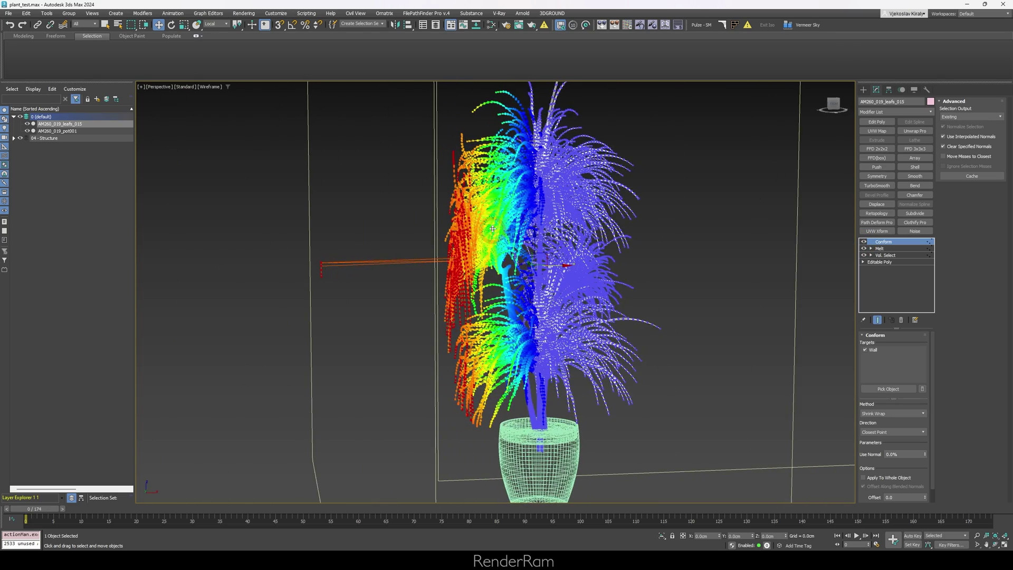
pyautogui.keyDown('alt'); pyautogui.moveTo(472, 265); pyautogui.dragTo(493, 261, button='middle'); pyautogui.keyUp('alt')
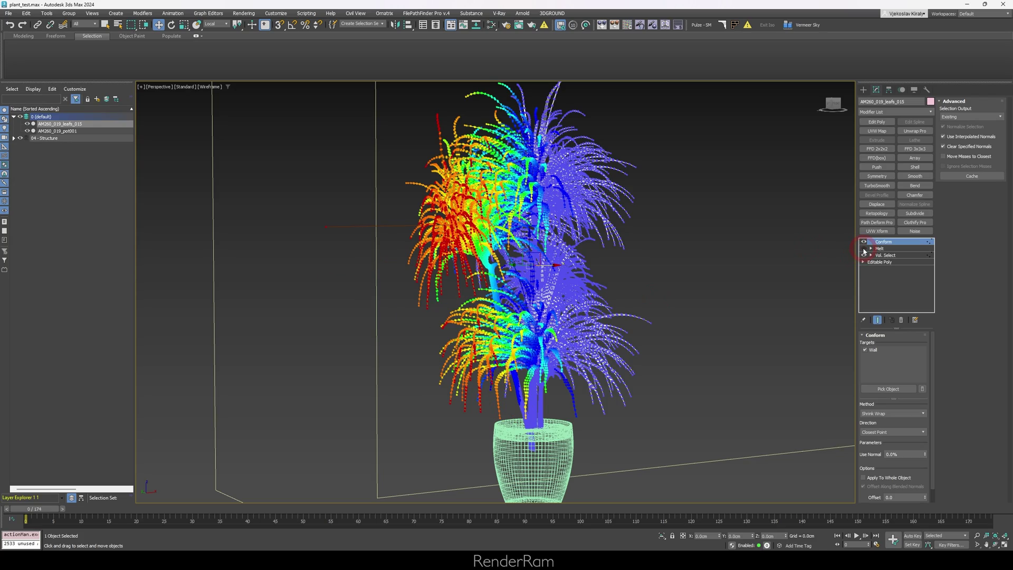
pyautogui.keyDown('alt'); pyautogui.moveTo(776, 244); pyautogui.dragTo(405, 251, button='middle'); pyautogui.keyUp('alt')
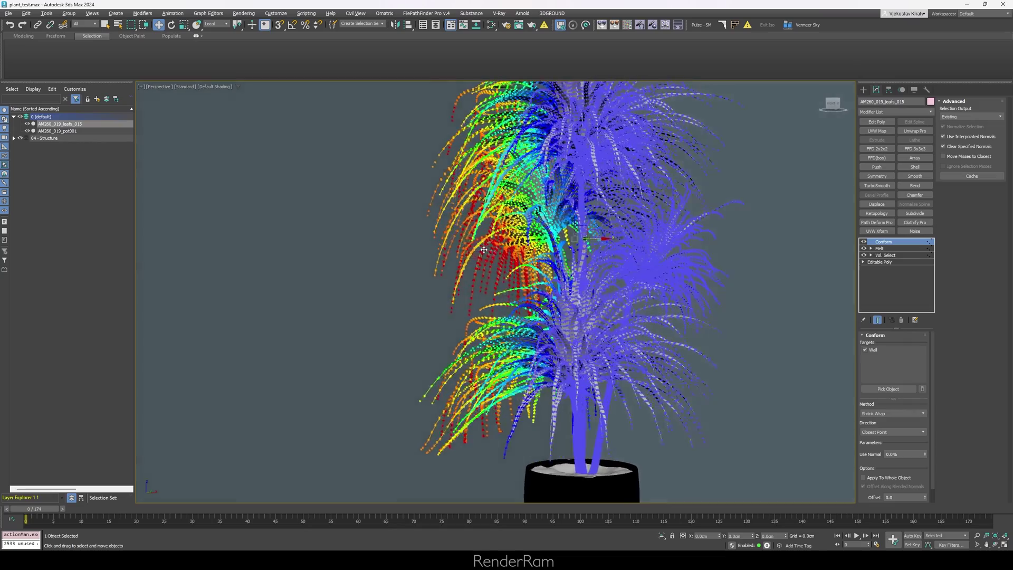
# - Zoom in close on the leaves and add a Noise modifier on top of the stack
pyautogui.click(893, 287)
pyautogui.keyDown('alt'); pyautogui.moveTo(463, 216); pyautogui.dragTo(504, 204, button='middle'); pyautogui.keyUp('alt')
pyautogui.scroll(6, 494, 204)
pyautogui.scroll(-8, 503, 204)
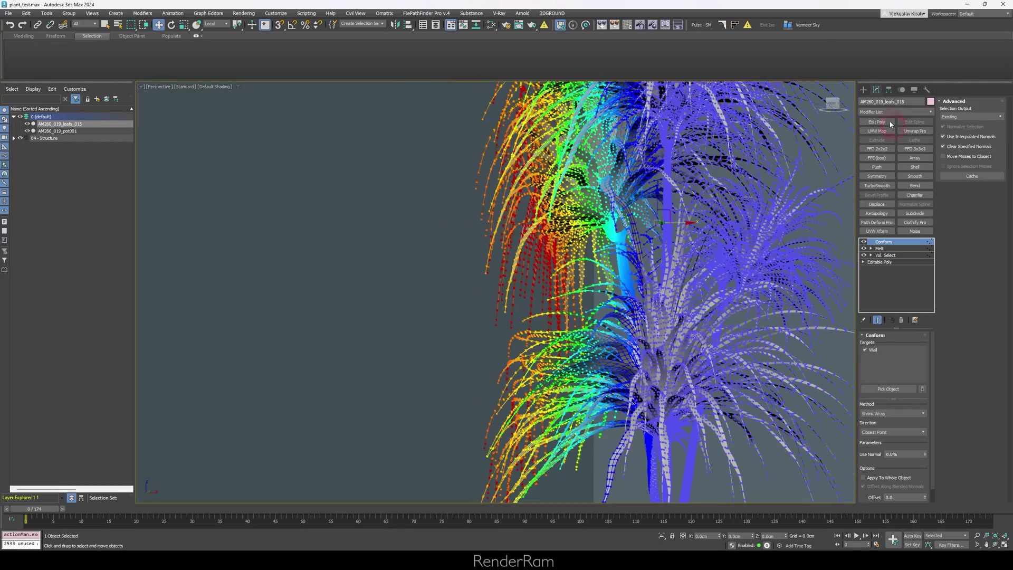
pyautogui.click(891, 111)
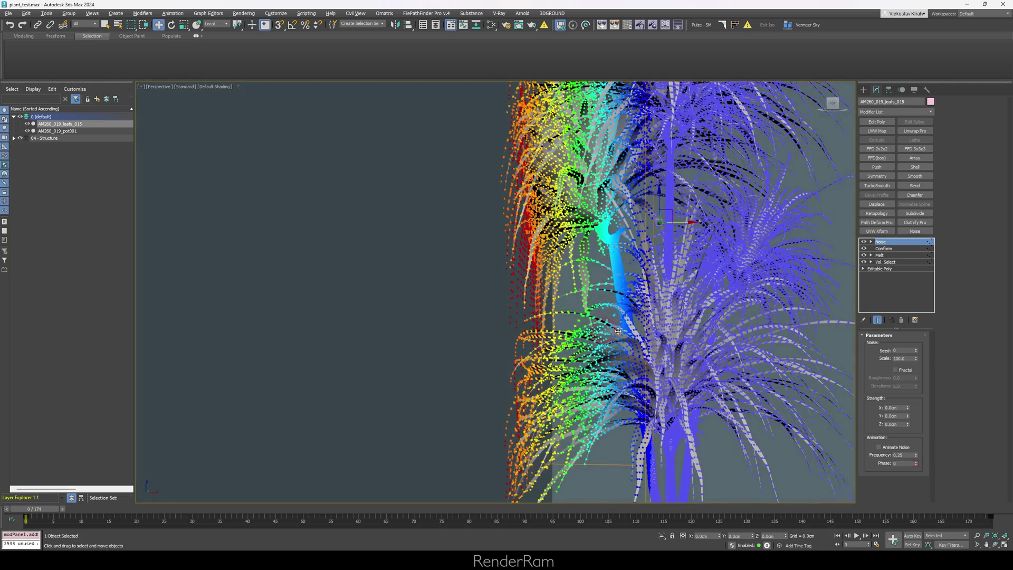
# - Set Noise Strength X and Y to 4.0cm and lower Scale from 100 to 83
pyautogui.scroll(-4, 618, 331)
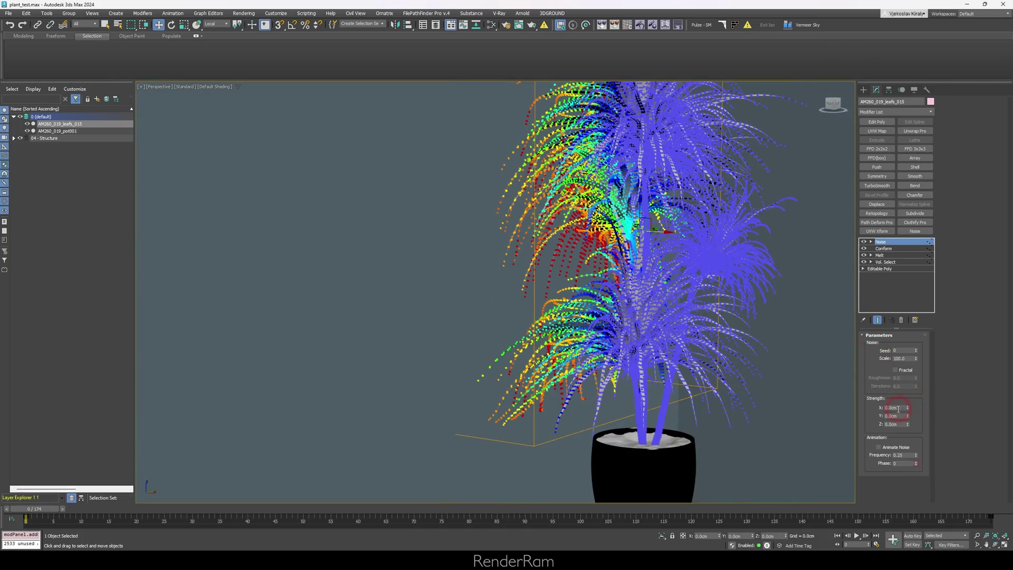
pyautogui.write('4')
pyautogui.click(880, 417)
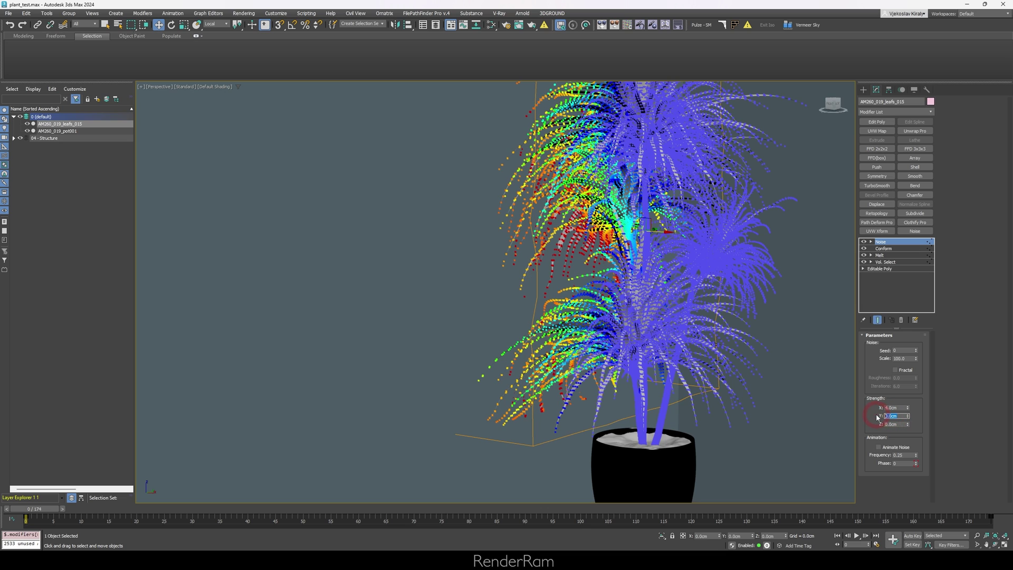
pyautogui.write('4')
pyautogui.press('Return')
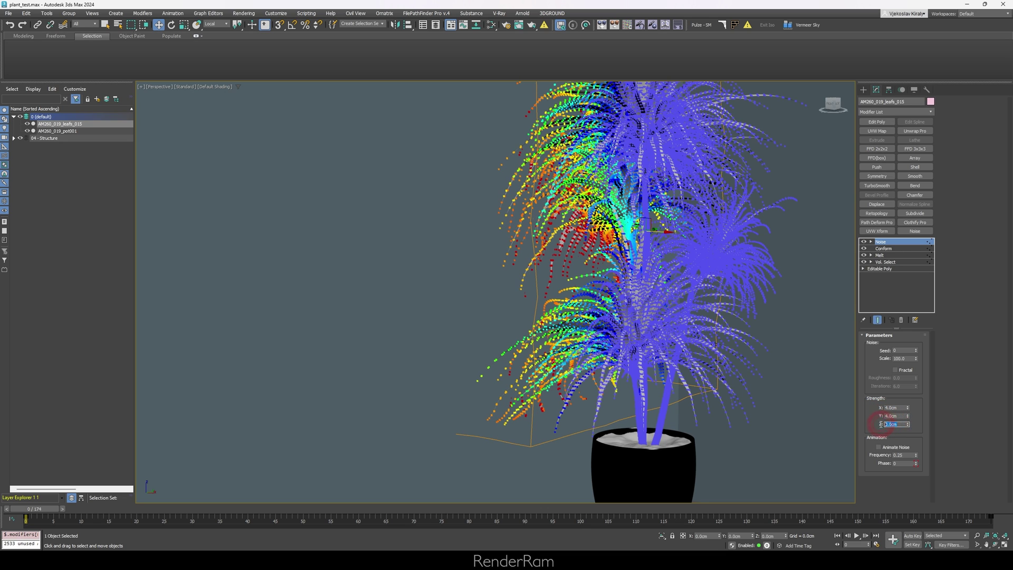
pyautogui.moveTo(633, 264)
pyautogui.keyDown('alt'); pyautogui.mouseDown(button='middle')
pyautogui.moveTo(585, 253)
pyautogui.moveTo(630, 254)
pyautogui.mouseUp(button='middle'); pyautogui.keyUp('alt')
pyautogui.moveTo(920, 361); pyautogui.dragTo(916, 365)
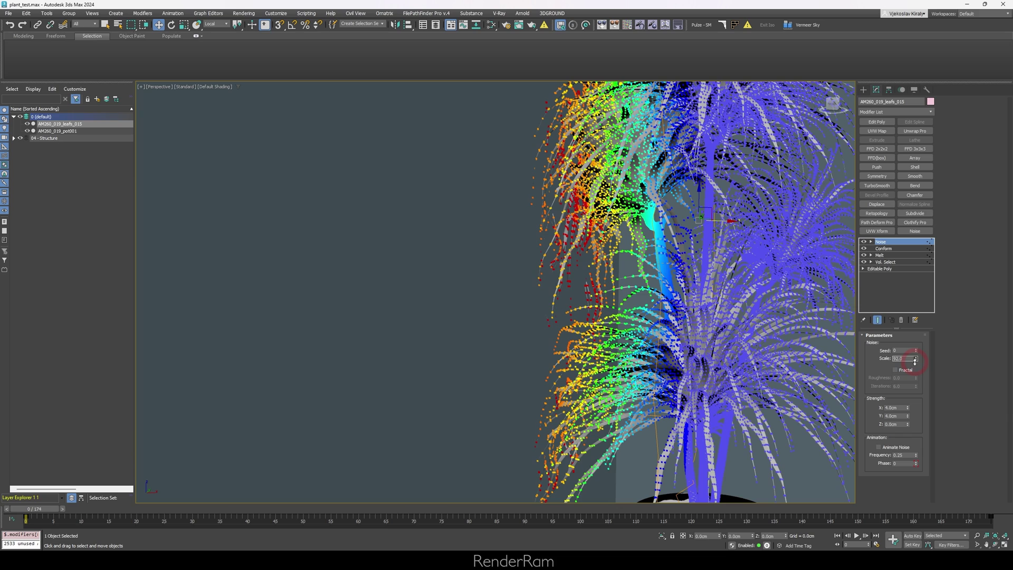
pyautogui.scroll(-5, 607, 401)
# - Clear the selection, orbit closer to the plant and select the leaf object
pyautogui.click(603, 370)
pyautogui.keyDown('alt'); pyautogui.moveTo(604, 344); pyautogui.dragTo(586, 192, button='middle'); pyautogui.keyUp('alt')
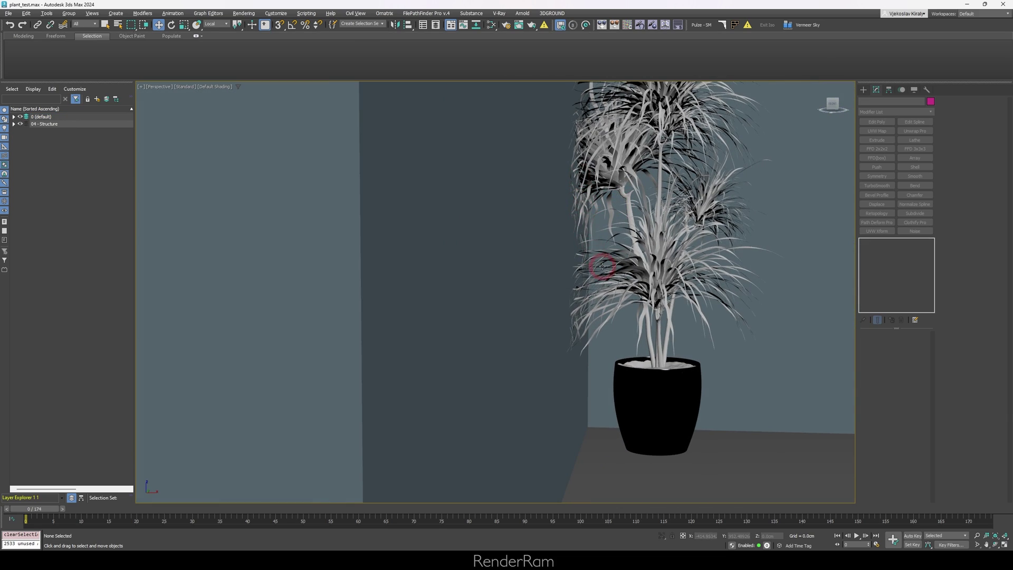
pyautogui.keyDown('alt'); pyautogui.moveTo(603, 268); pyautogui.dragTo(569, 295, button='middle'); pyautogui.keyUp('alt')
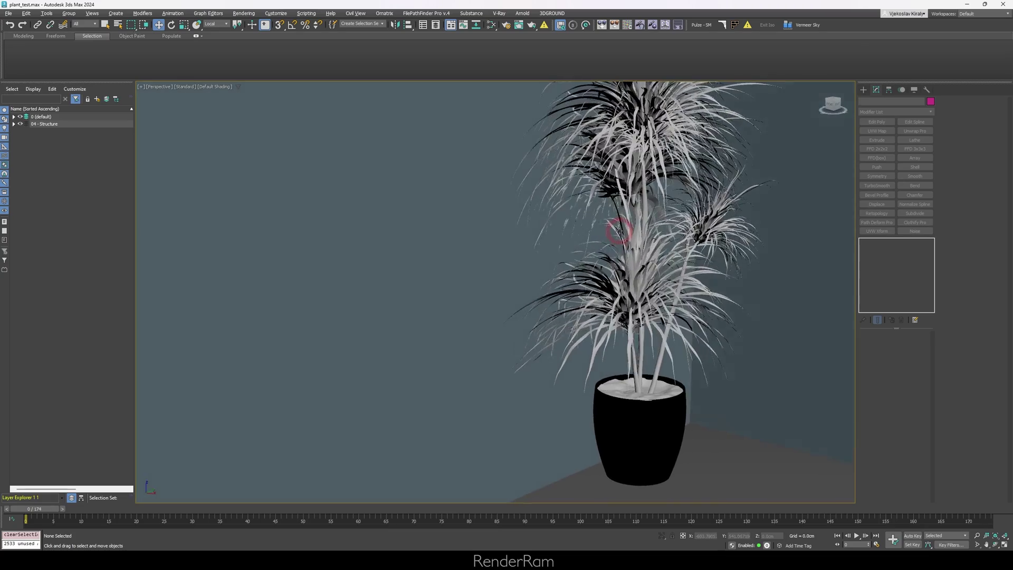
pyautogui.click(635, 231)
# - Display the leaves' modifier settings and rotate the close-up view of the leaves
pyautogui.click(866, 243)
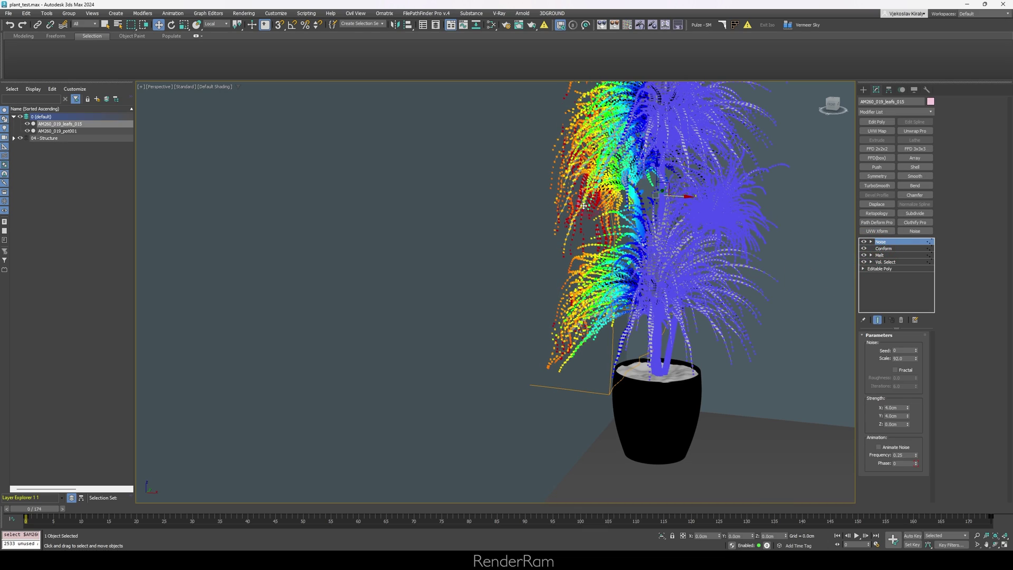
pyautogui.scroll(10, 583, 206)
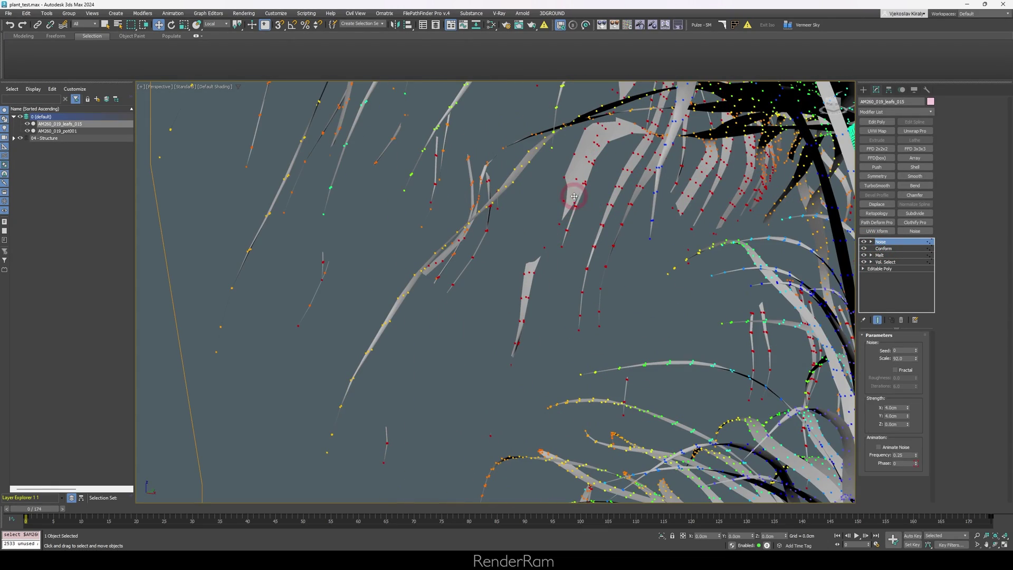
pyautogui.keyDown('alt'); pyautogui.moveTo(574, 196); pyautogui.dragTo(574, 220, button='middle'); pyautogui.keyUp('alt')
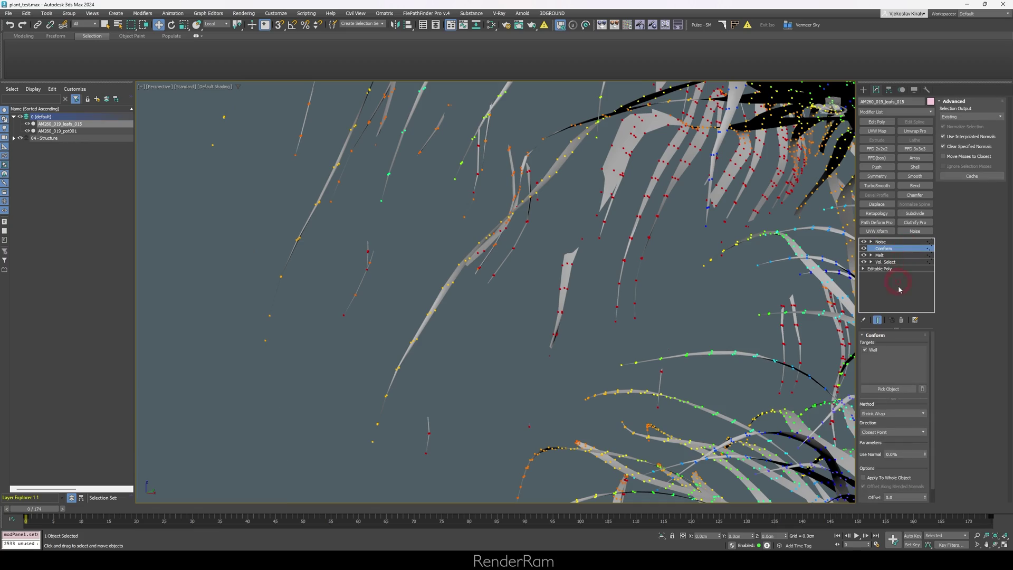
# - Switch the Perspective viewport to wireframe, zoom out and view the leaves edge-on against the wall
pyautogui.moveTo(869, 445); pyautogui.dragTo(865, 420)
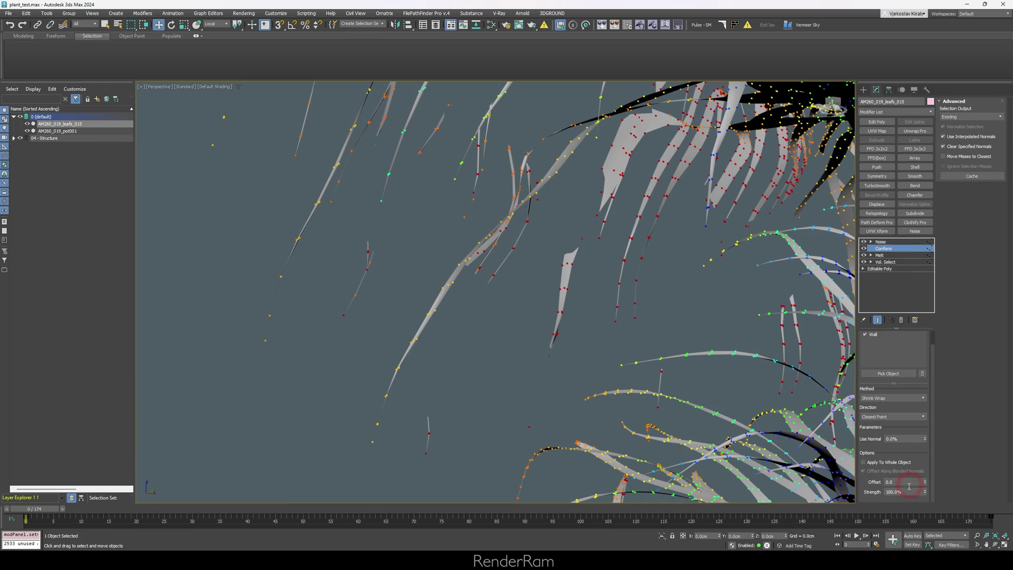
pyautogui.scroll(-3, 500, 319)
pyautogui.press('F3')
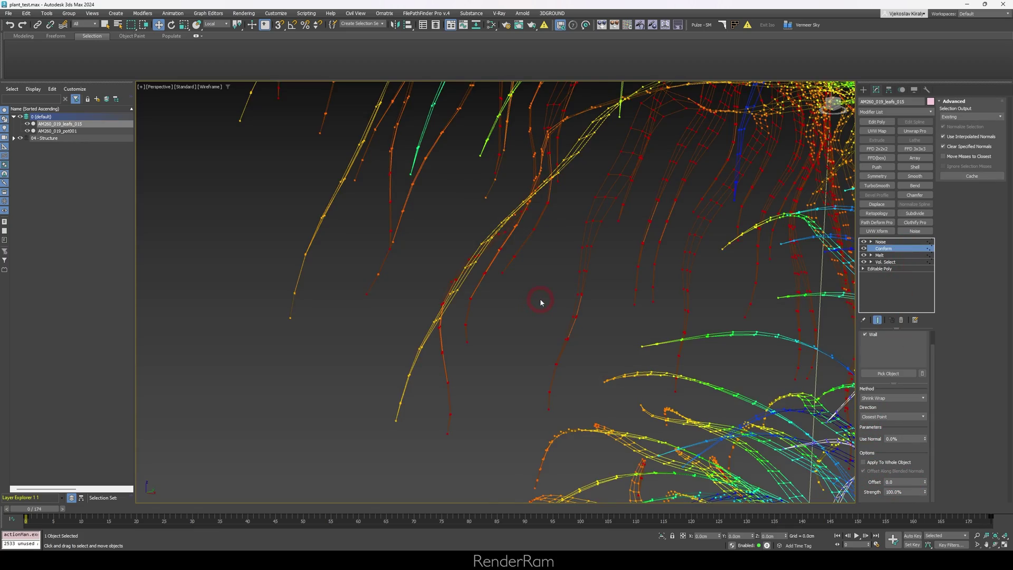
pyautogui.scroll(-5, 540, 299)
pyautogui.keyDown('alt'); pyautogui.moveTo(565, 287); pyautogui.dragTo(581, 287, button='middle'); pyautogui.keyUp('alt')
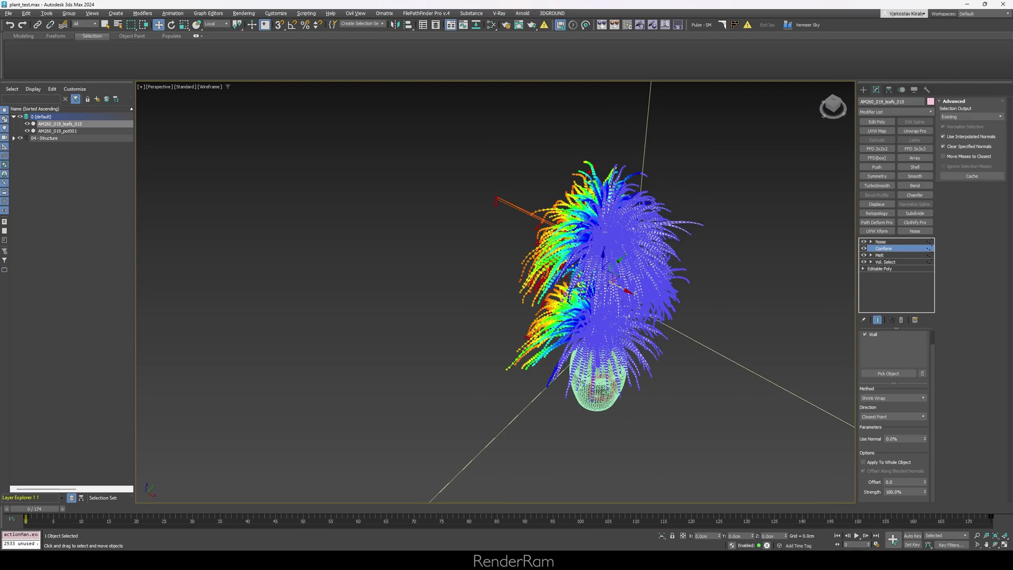
# - Go from Editable Poly back to Noise, then orbit to a side view of the whole plant
pyautogui.click(880, 268)
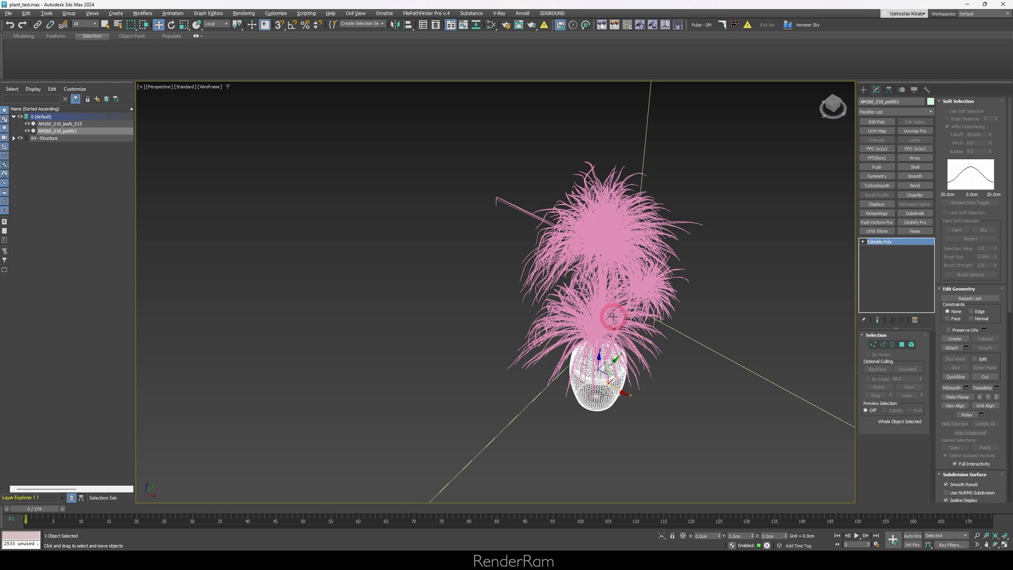
pyautogui.click(881, 242)
pyautogui.keyDown('alt'); pyautogui.moveTo(608, 323); pyautogui.dragTo(613, 308, button='middle'); pyautogui.keyUp('alt')
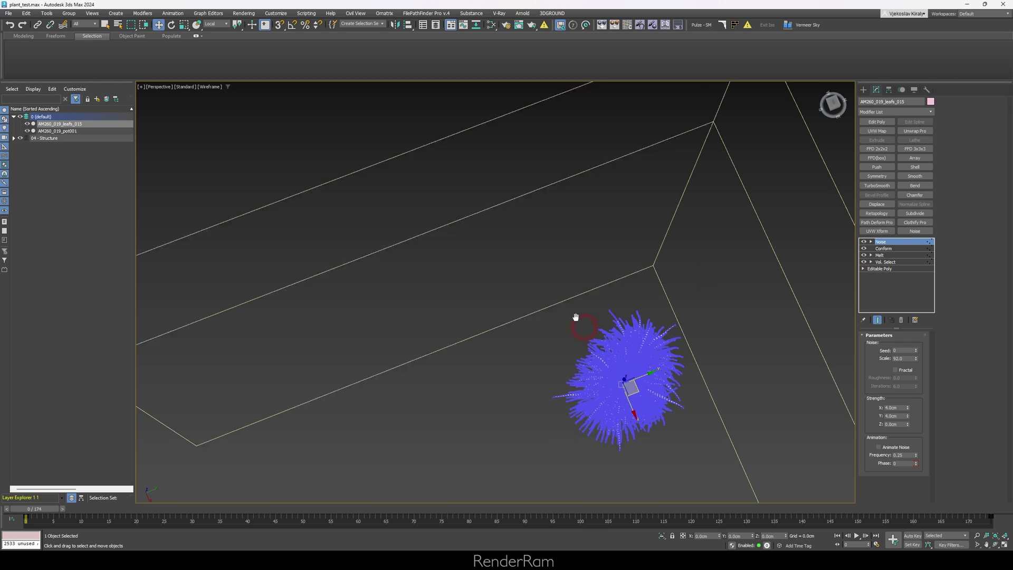
pyautogui.keyDown('alt'); pyautogui.moveTo(577, 319); pyautogui.dragTo(593, 346, button='middle'); pyautogui.keyUp('alt')
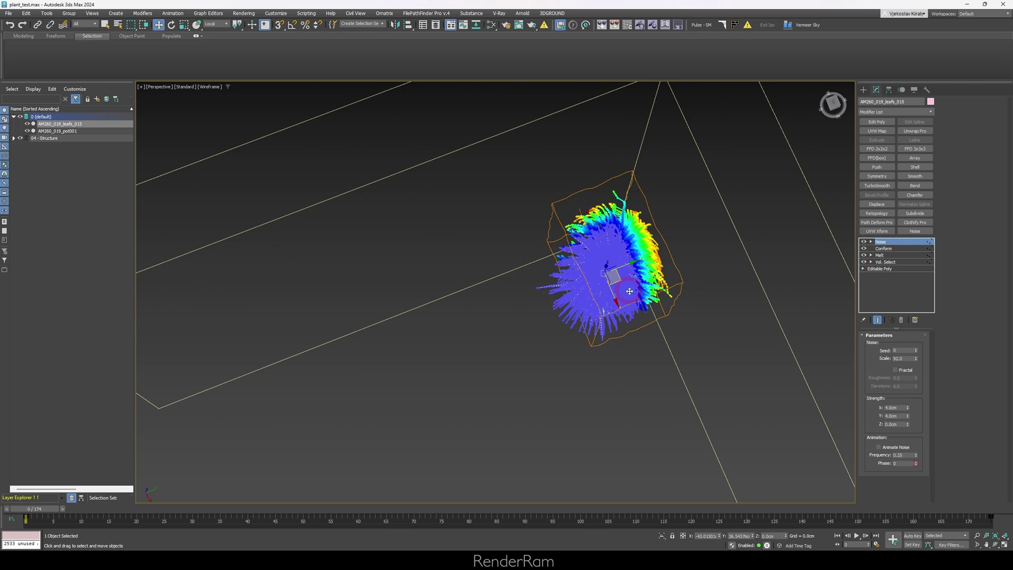
pyautogui.moveTo(616, 270)
pyautogui.keyDown('alt'); pyautogui.mouseDown(button='middle')
pyautogui.moveTo(650, 270)
pyautogui.moveTo(605, 282)
pyautogui.mouseUp(button='middle'); pyautogui.keyUp('alt')
pyautogui.scroll(6, 654, 270)
pyautogui.scroll(-8, 662, 269)
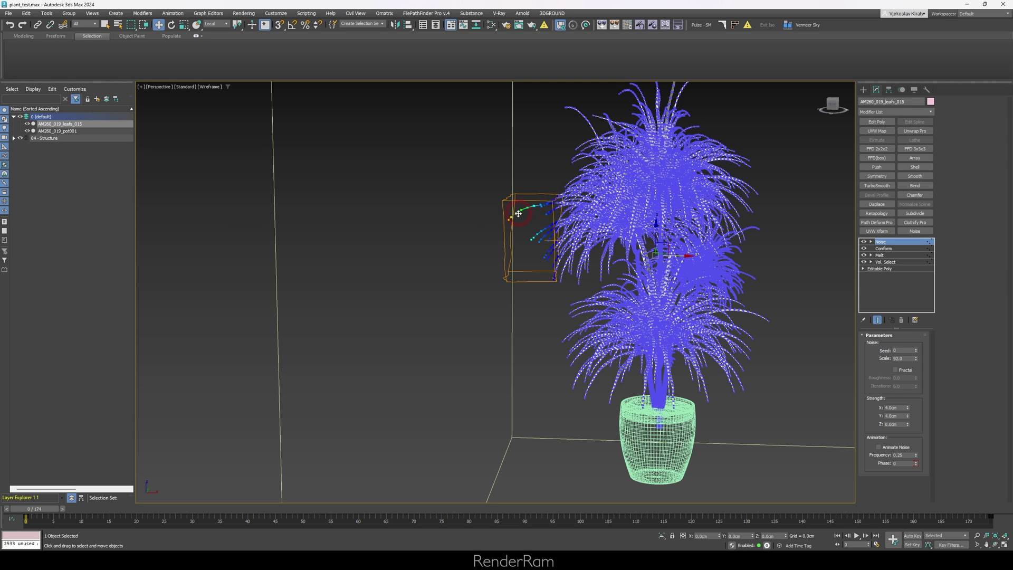
# - Move the leaf object to X -12.4cm toward the wall and select Vol. Select in the stack
pyautogui.moveTo(683, 256); pyautogui.dragTo(662, 260)
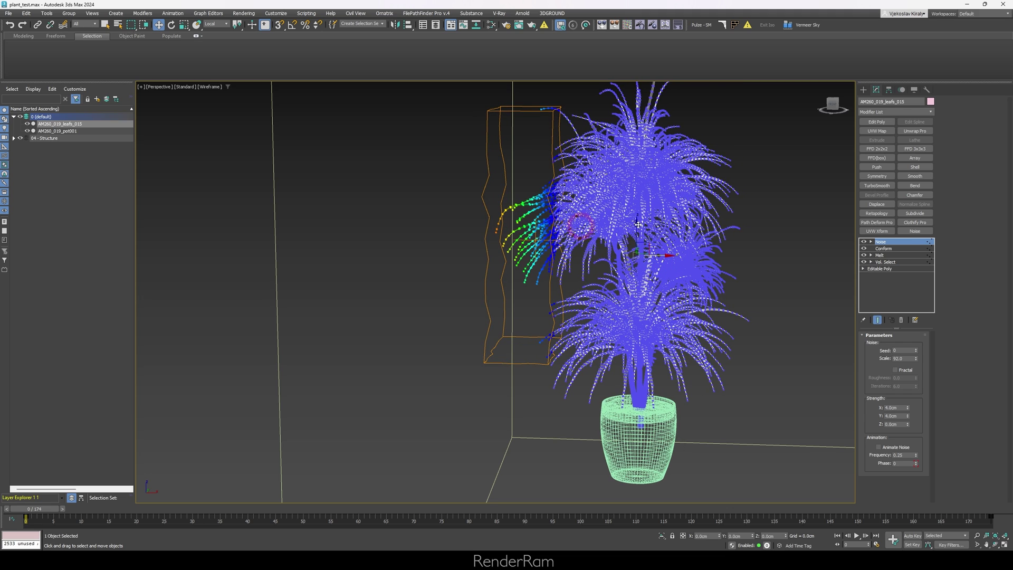
pyautogui.click(897, 262)
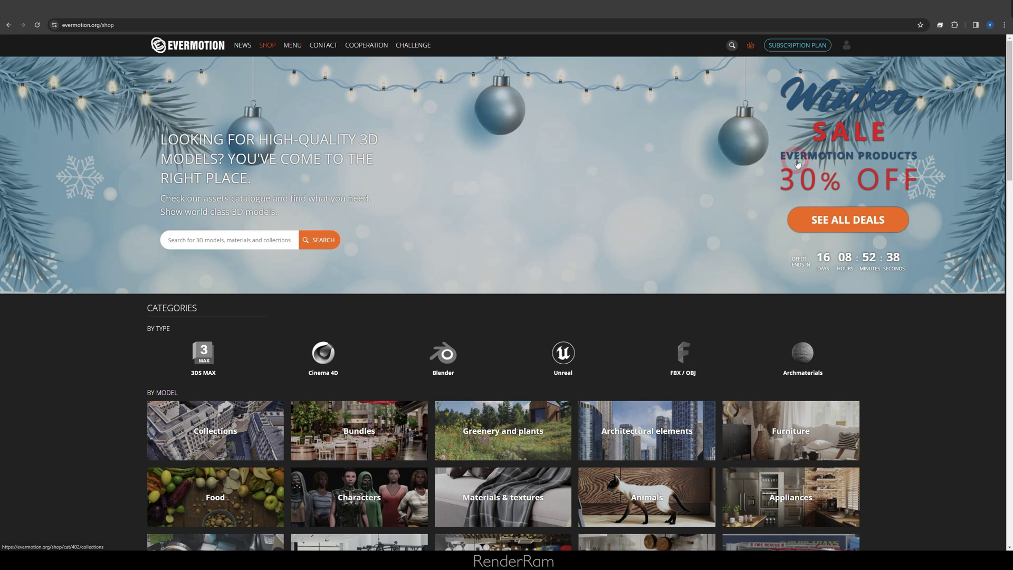
# - Open SEE ALL DEALS and scroll the Collections list of Archinteriors and Archmodels sale prices
pyautogui.click(839, 222)
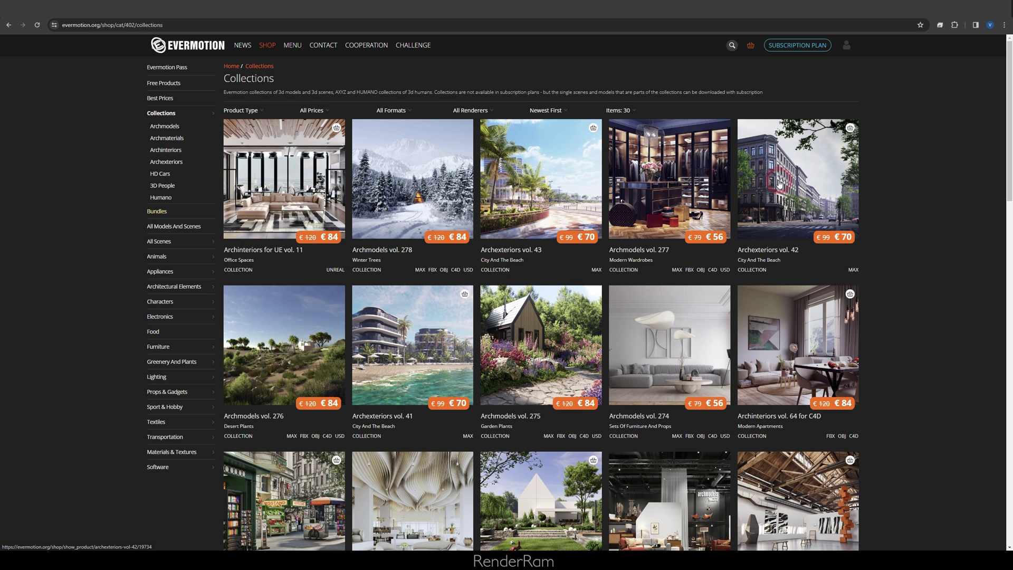
pyautogui.scroll(-7, 488, 256)
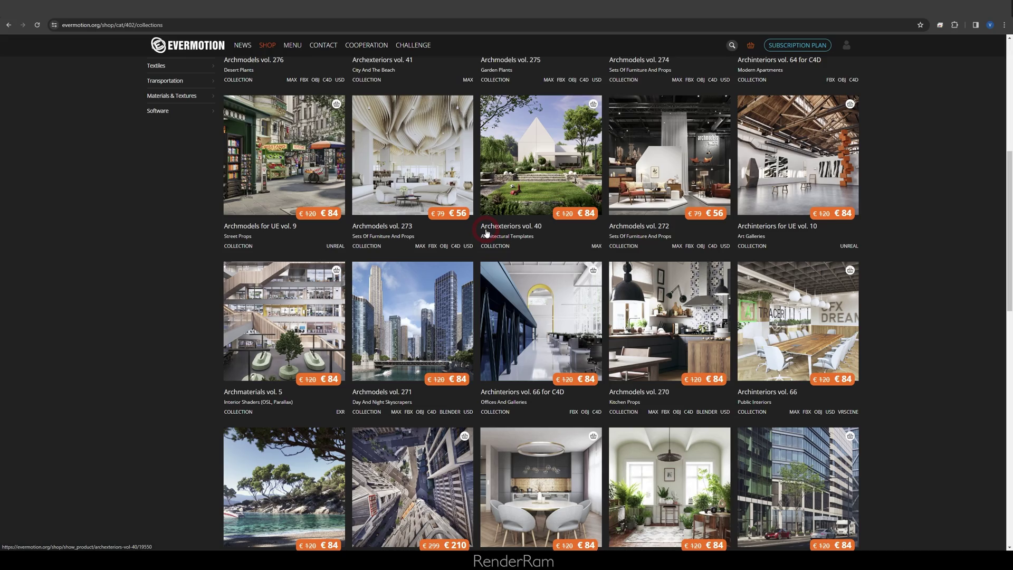
pyautogui.scroll(7, 486, 233)
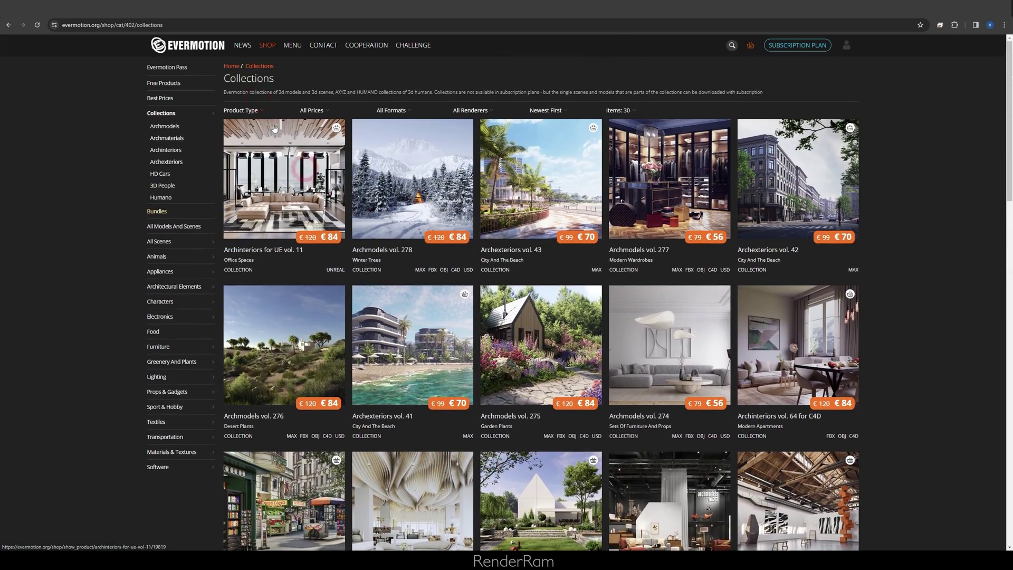